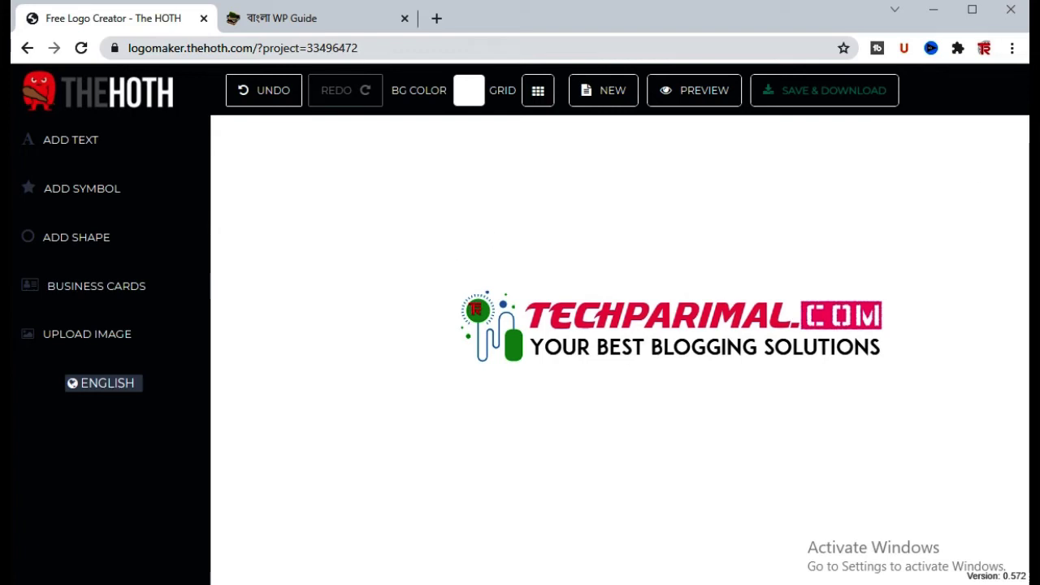
Step: Start a new blank logo by erasing the current drawing
{"action": "left_click", "coordinate": [612, 104]}
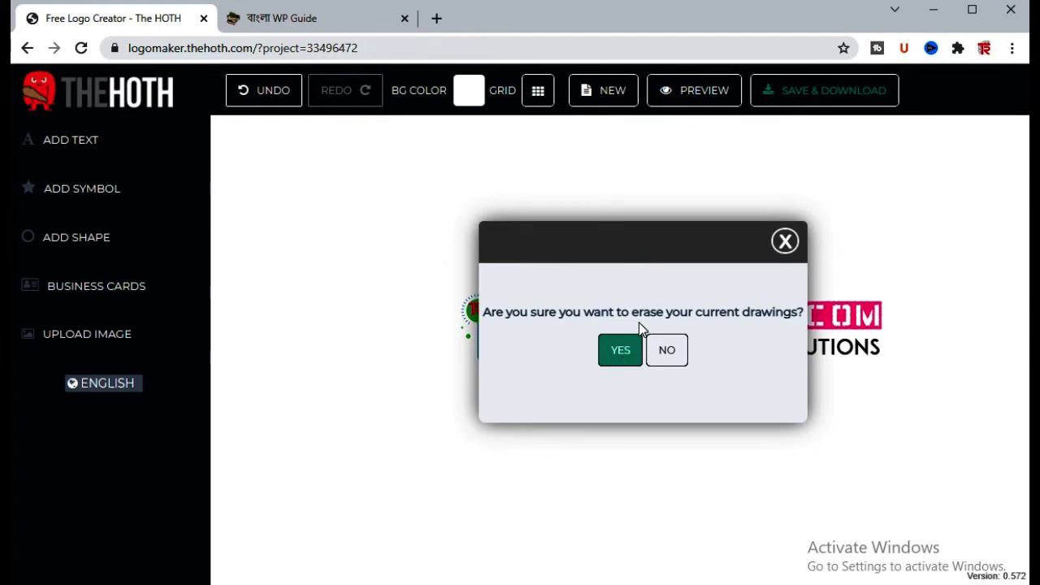
{"action": "left_click", "coordinate": [620, 351]}
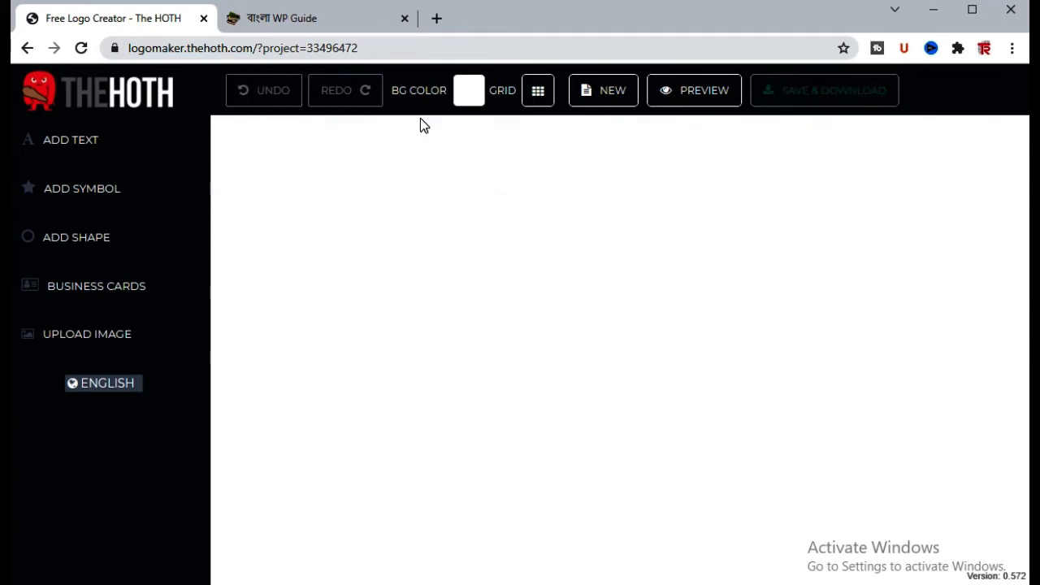
Step: Browse the symbol categories and show the Marketing symbols
{"action": "left_click", "coordinate": [112, 204]}
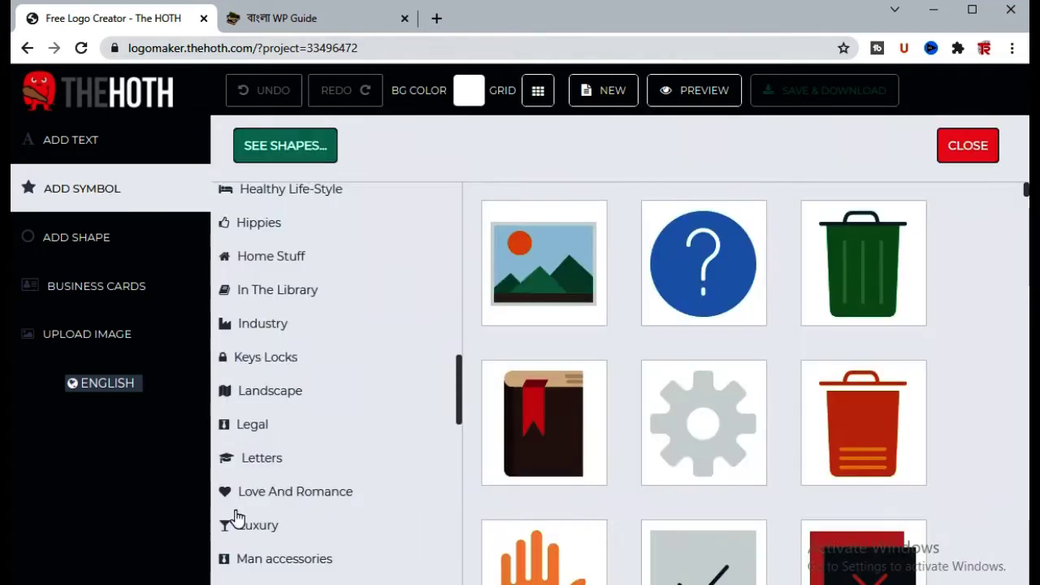
{"action": "scroll", "coordinate": [304, 486], "scroll_direction": "down", "scroll_amount": 10}
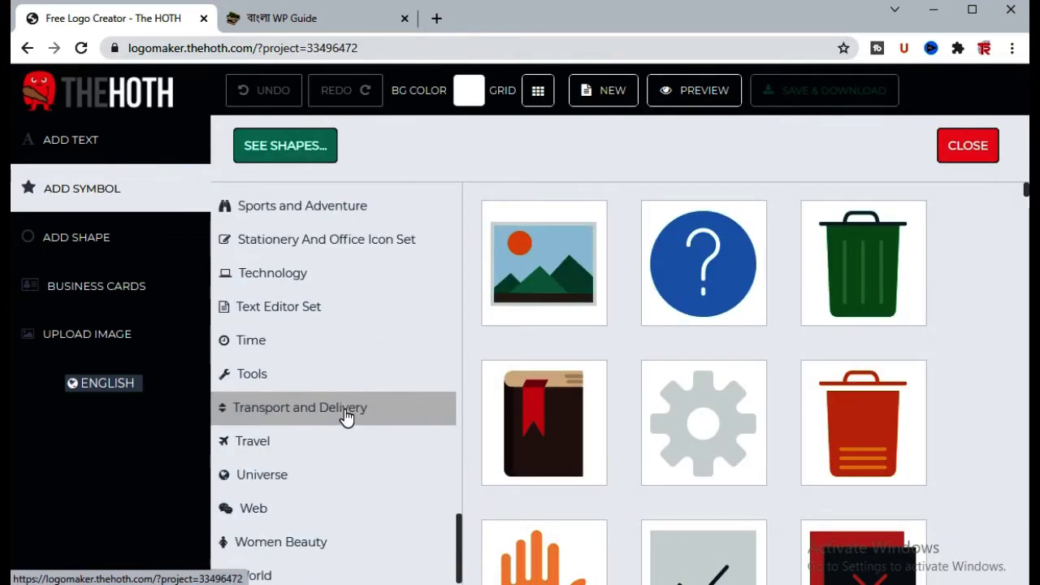
{"action": "scroll", "coordinate": [340, 336], "scroll_direction": "up", "scroll_amount": 15}
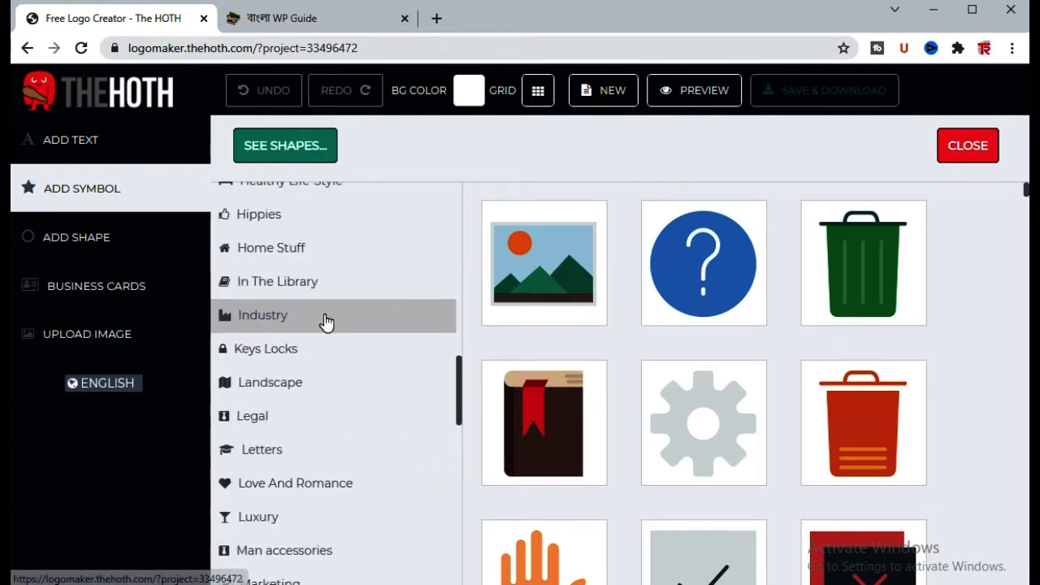
{"action": "scroll", "coordinate": [344, 350], "scroll_direction": "up", "scroll_amount": 4}
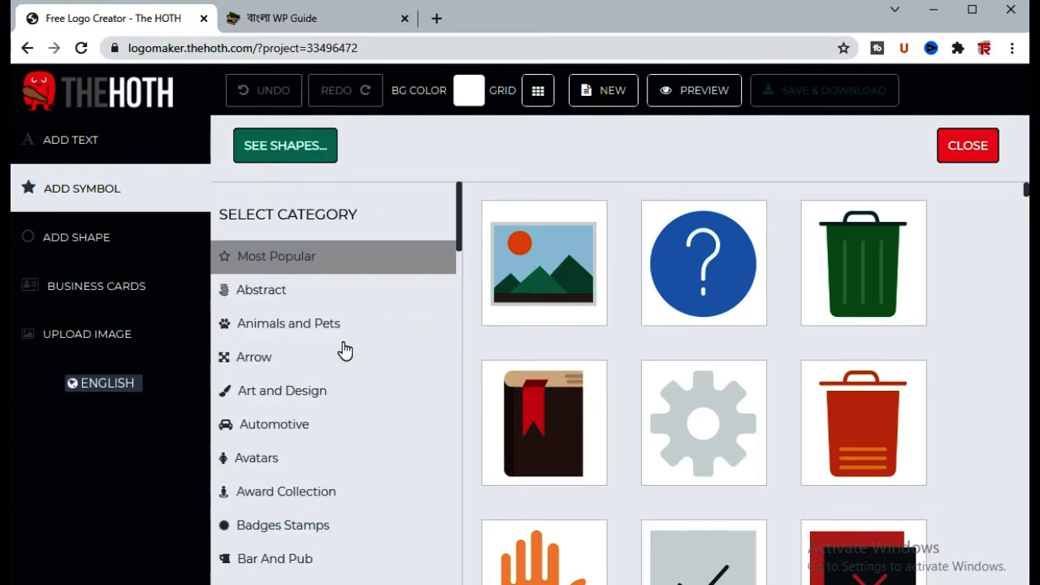
{"action": "scroll", "coordinate": [345, 350], "scroll_direction": "down", "scroll_amount": 2}
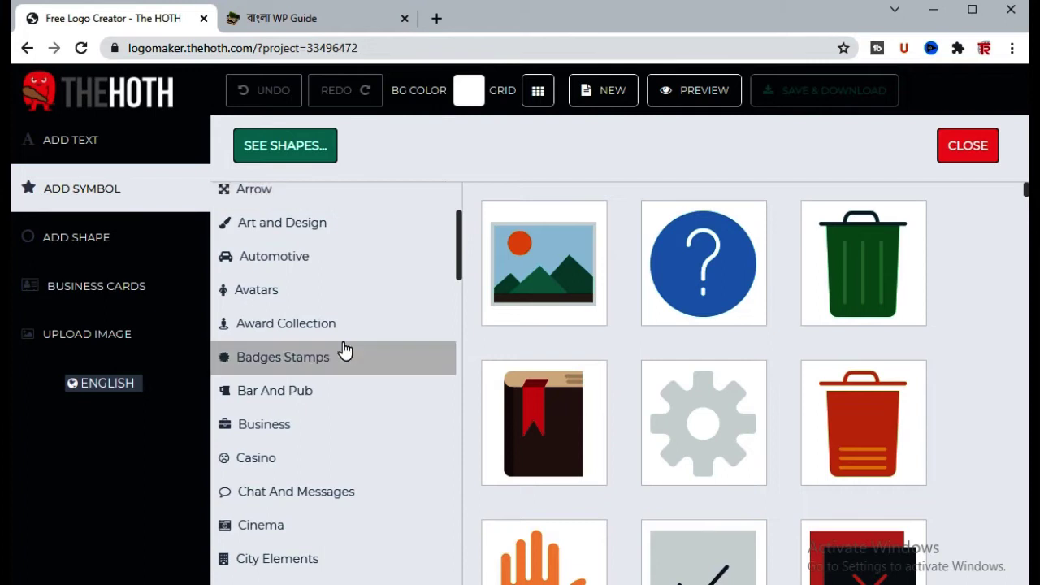
{"action": "scroll", "coordinate": [344, 349], "scroll_direction": "down", "scroll_amount": 3}
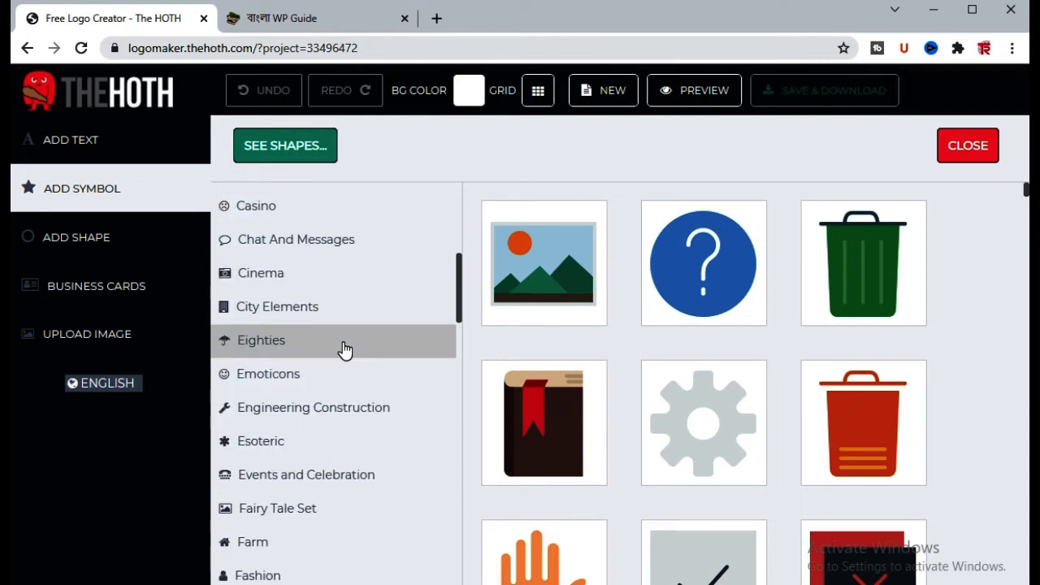
{"action": "scroll", "coordinate": [344, 350], "scroll_direction": "down", "scroll_amount": 10}
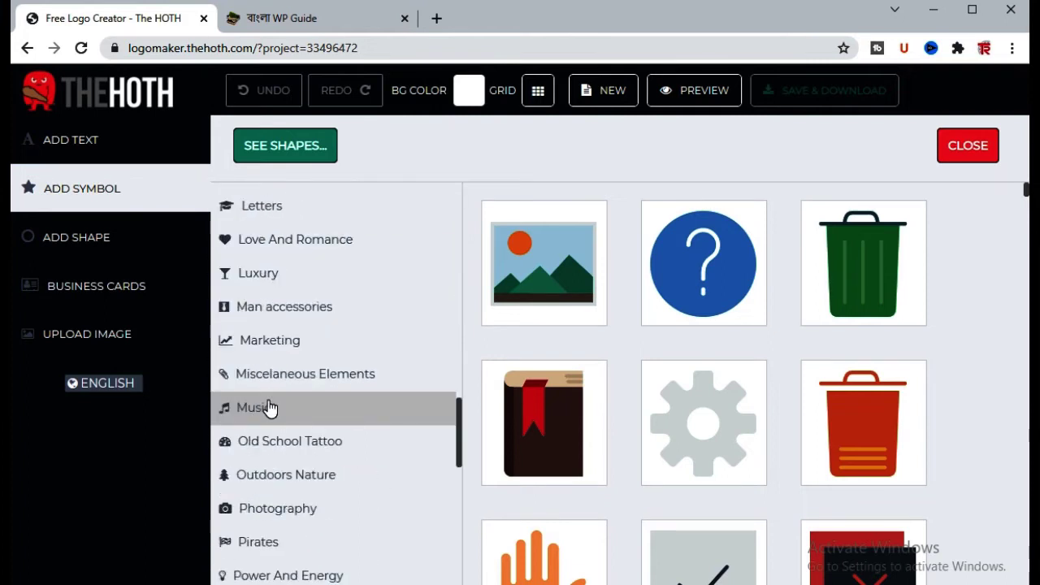
{"action": "left_click", "coordinate": [285, 358]}
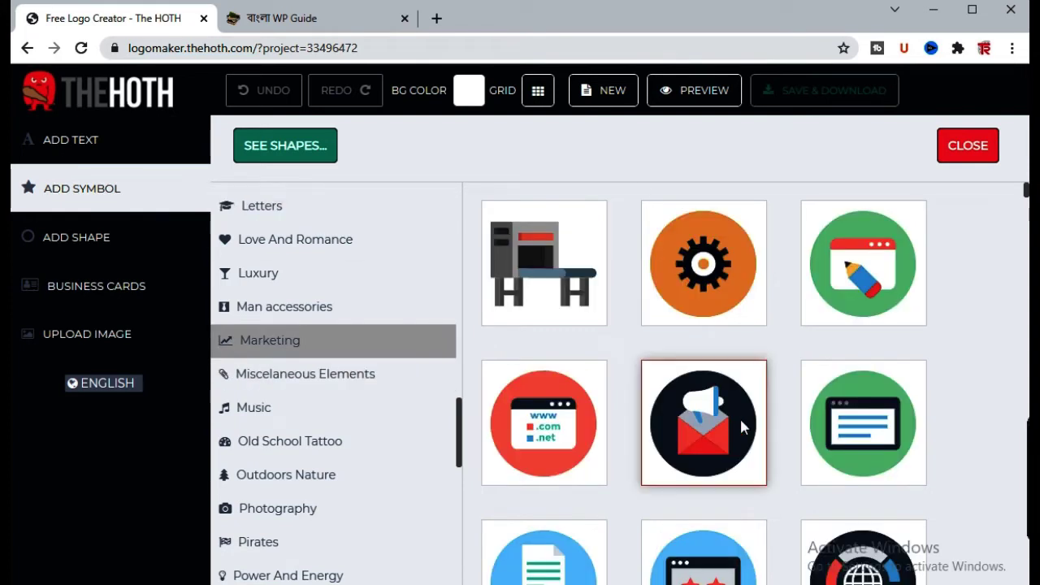
Step: Add the blue symbol with a dollar coin wired to a computer mouse and move it down to mid-height on the canvas
{"action": "scroll", "coordinate": [698, 440], "scroll_direction": "down", "scroll_amount": 10}
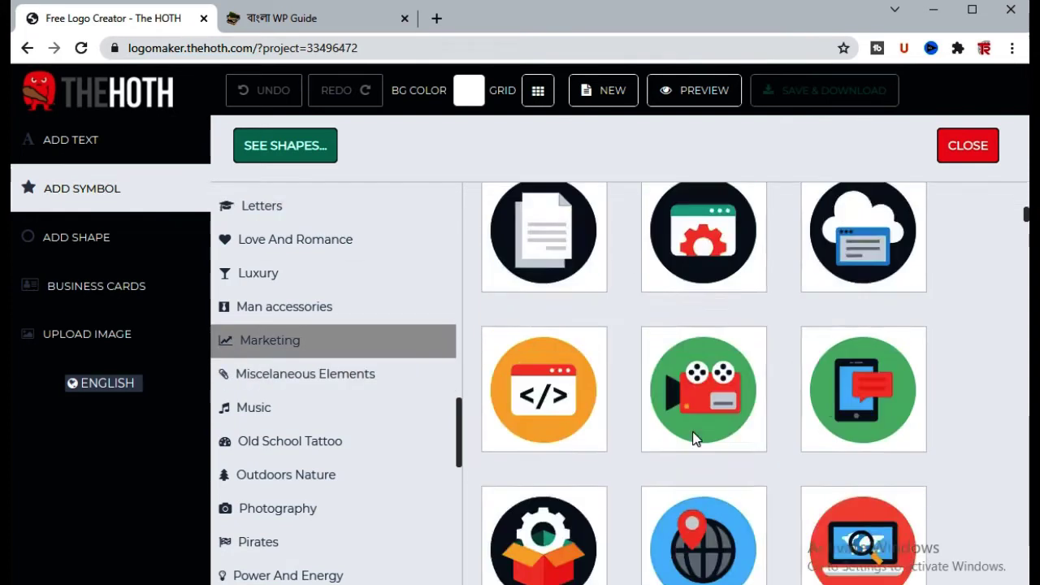
{"action": "scroll", "coordinate": [697, 438], "scroll_direction": "down", "scroll_amount": 10}
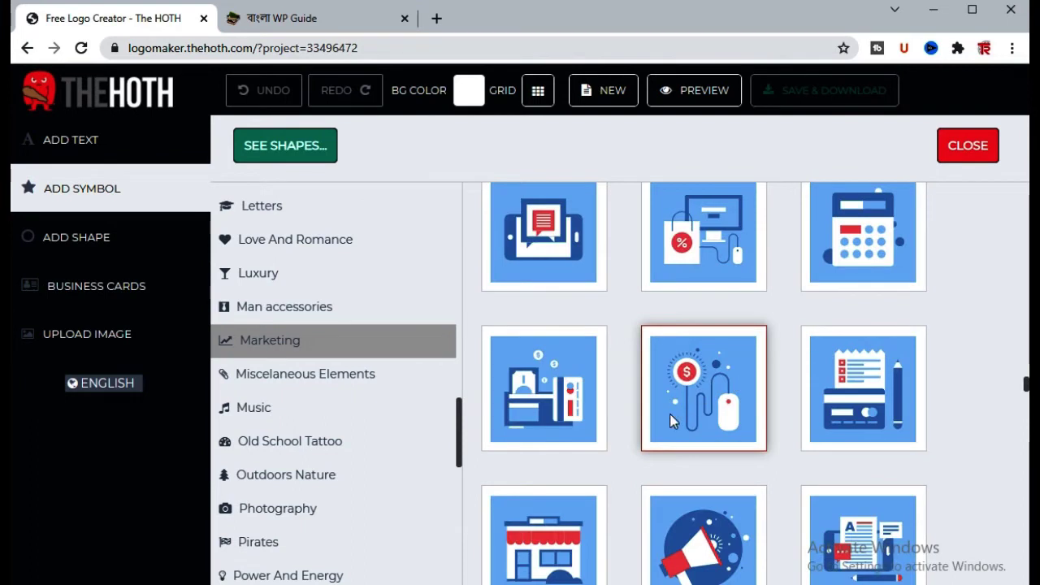
{"action": "left_click", "coordinate": [692, 385]}
{"action": "left_click_drag", "start_coordinate": [483, 184], "coordinate": [472, 344]}
{"action": "left_click", "coordinate": [471, 344]}
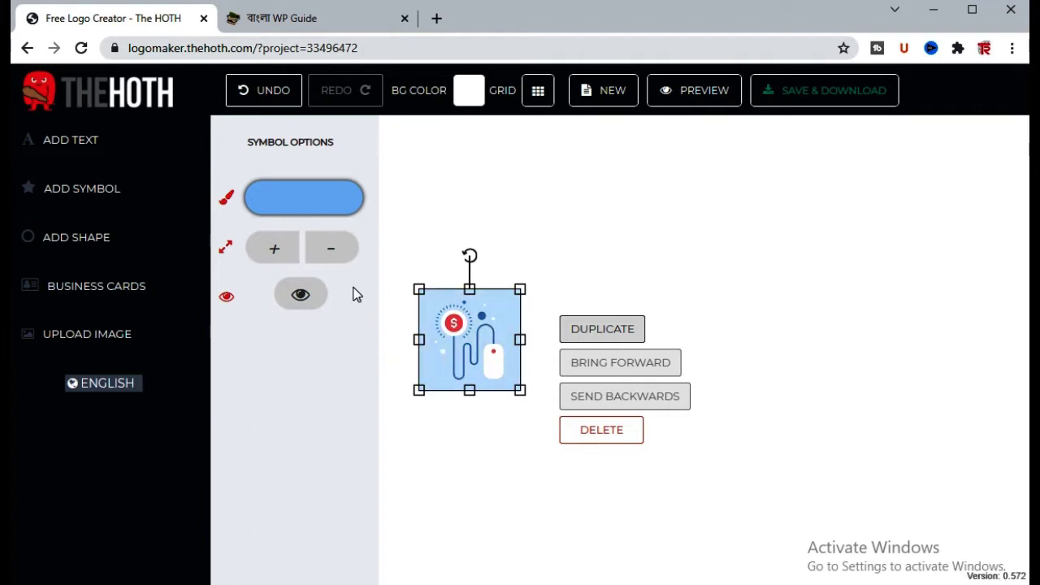
Step: Upload the TR logo image f0c402c7720ba983159cb43a229ec8d1 from New folder (3) on the Desktop
{"action": "left_click", "coordinate": [91, 342]}
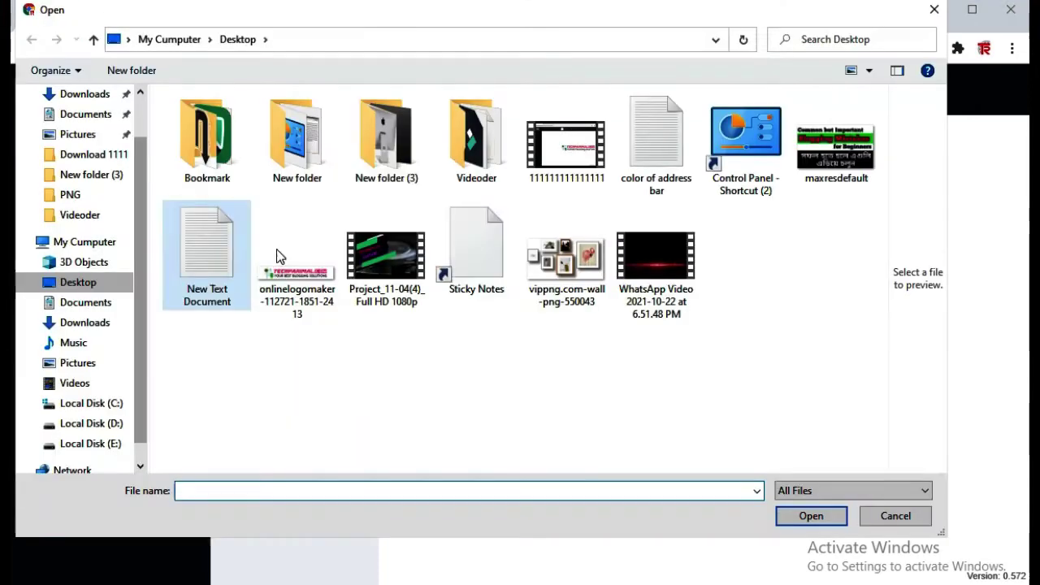
{"action": "double_click", "coordinate": [371, 166]}
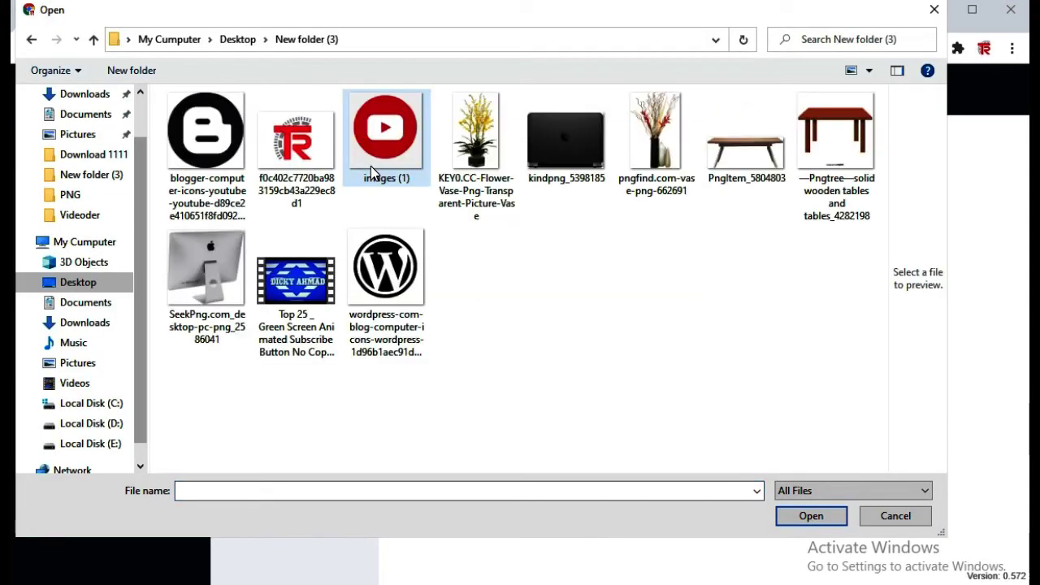
{"action": "left_click", "coordinate": [301, 159]}
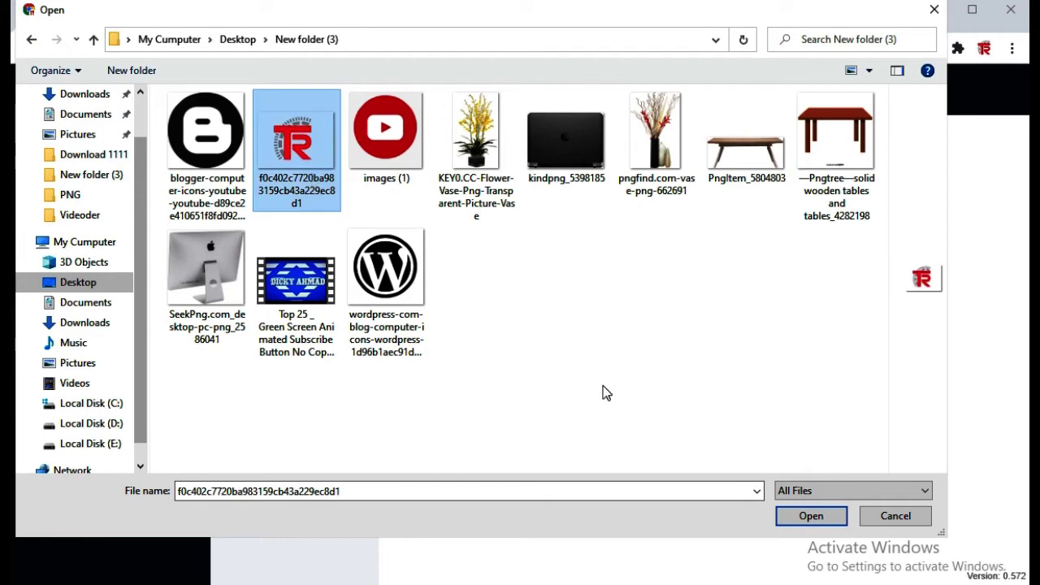
{"action": "left_click", "coordinate": [810, 515]}
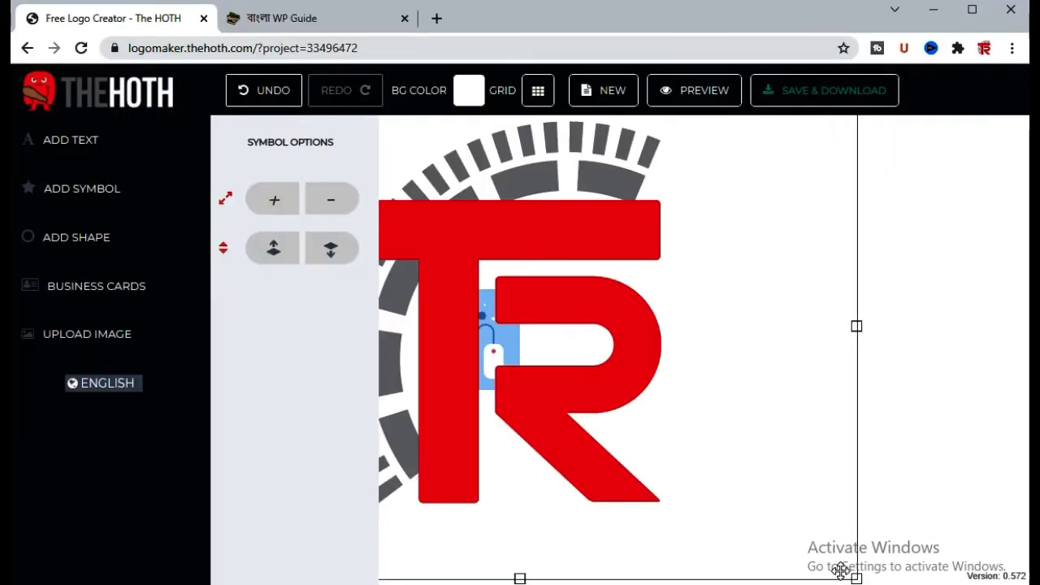
Step: Shrink the uploaded TR logo to a small icon and move it off the blue symbol, above it
{"action": "left_click_drag", "start_coordinate": [857, 578], "coordinate": [532, 311]}
{"action": "left_click_drag", "start_coordinate": [472, 230], "coordinate": [868, 291]}
{"action": "left_click_drag", "start_coordinate": [893, 395], "coordinate": [600, 173]}
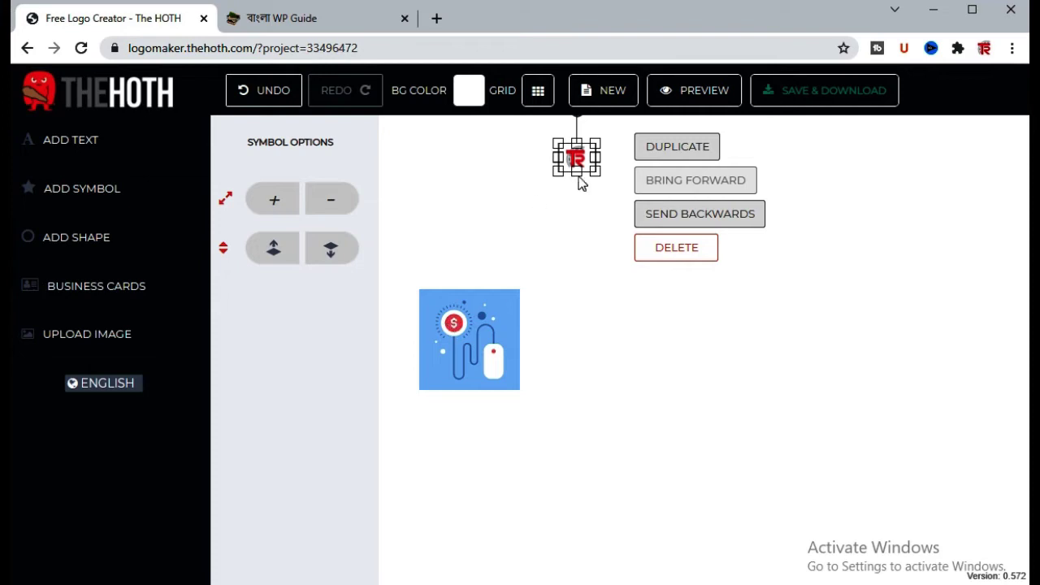
Step: Hide the symbol's red dollar coin parts and place the small TR logo on the white circle
{"action": "left_click", "coordinate": [453, 323]}
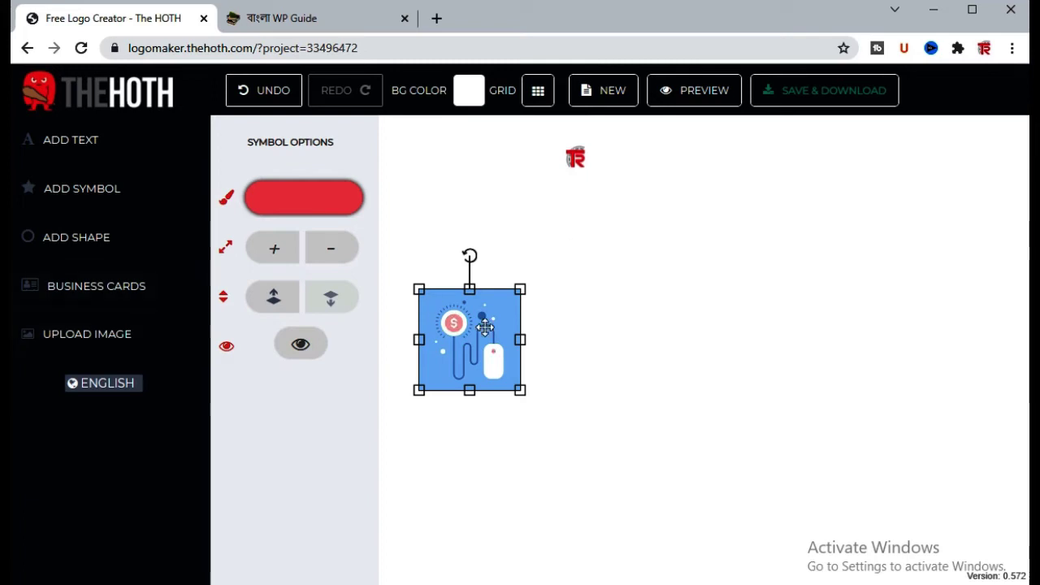
{"action": "left_click", "coordinate": [300, 346]}
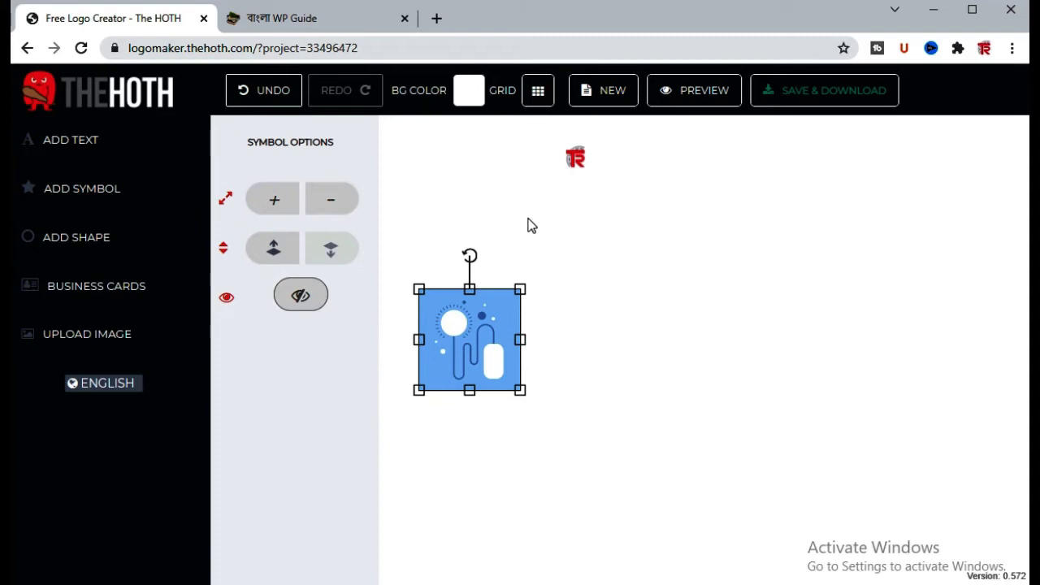
{"action": "left_click_drag", "start_coordinate": [574, 156], "coordinate": [453, 321]}
{"action": "left_click", "coordinate": [453, 323]}
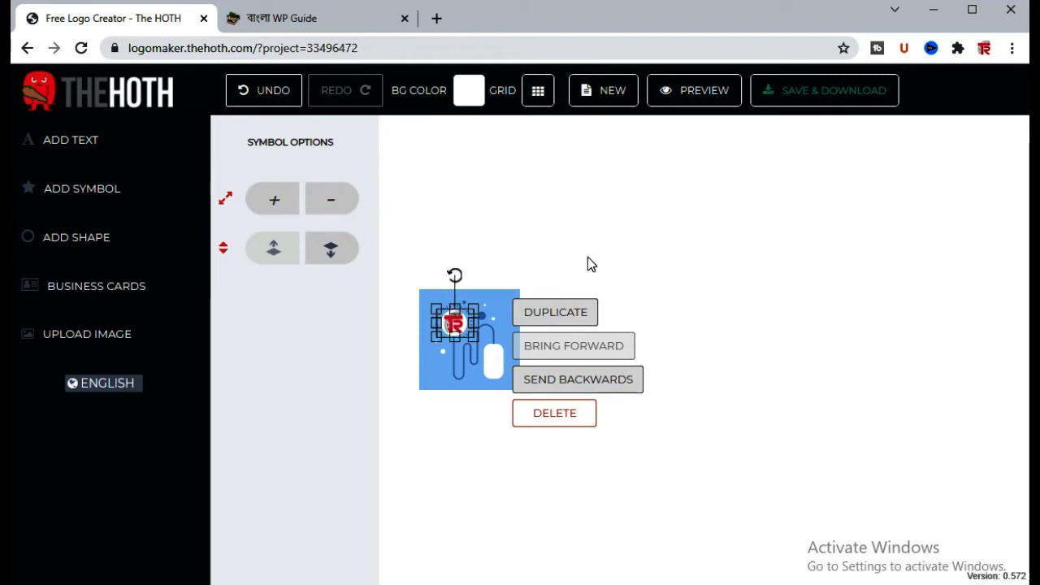
Step: Try moving the TR logo off the circle with the grid shown, and return it with the grid hidden
{"action": "left_click", "coordinate": [508, 378]}
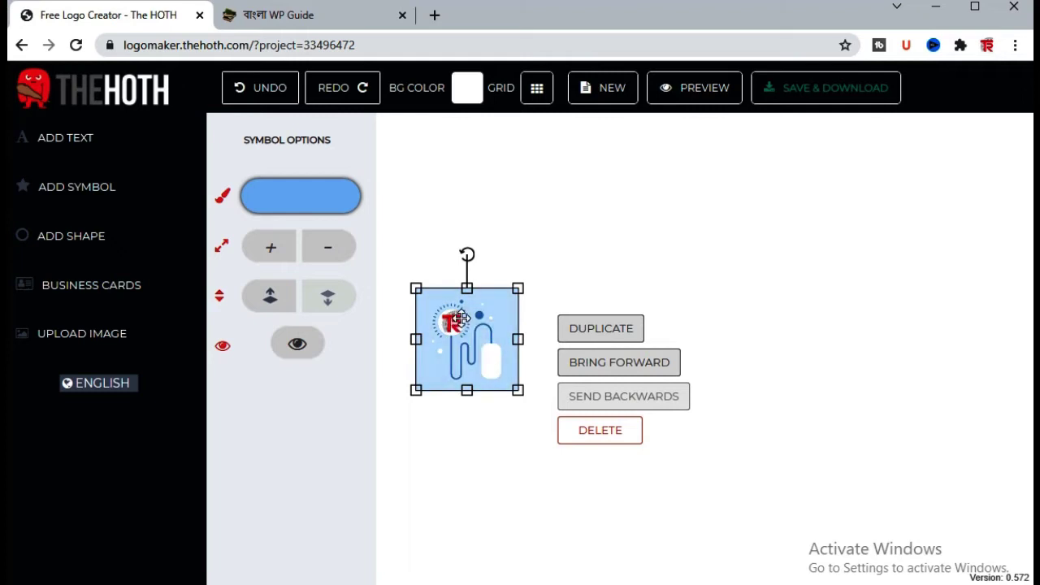
{"action": "left_click", "coordinate": [536, 93]}
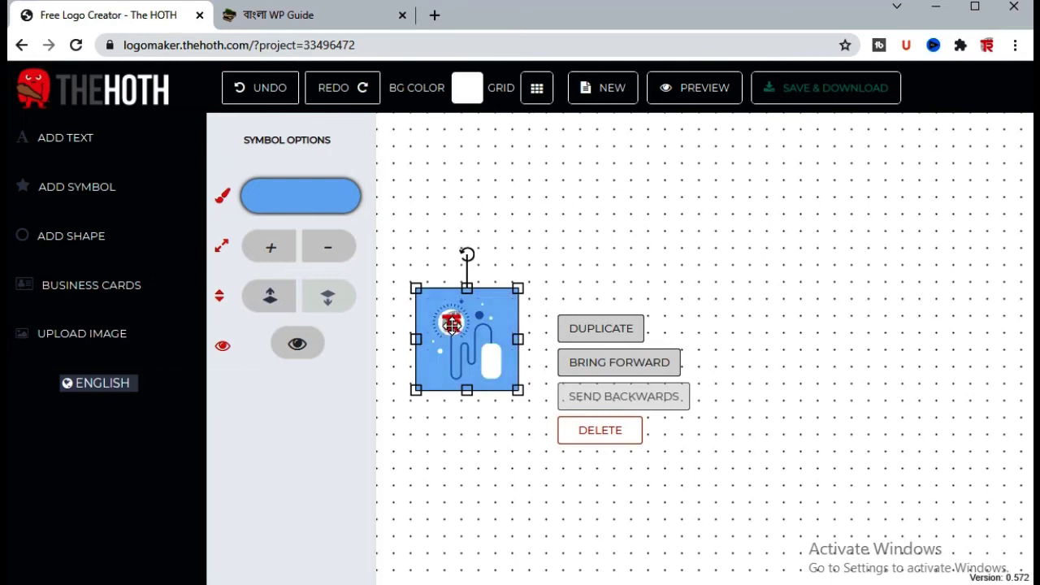
{"action": "left_click", "coordinate": [452, 325]}
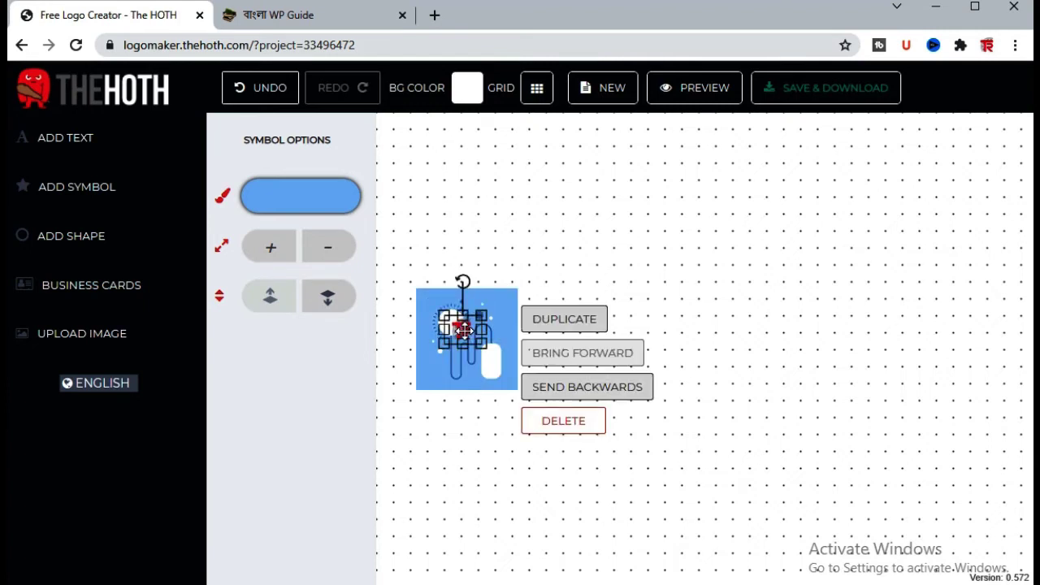
{"action": "left_click_drag", "start_coordinate": [462, 329], "coordinate": [462, 312]}
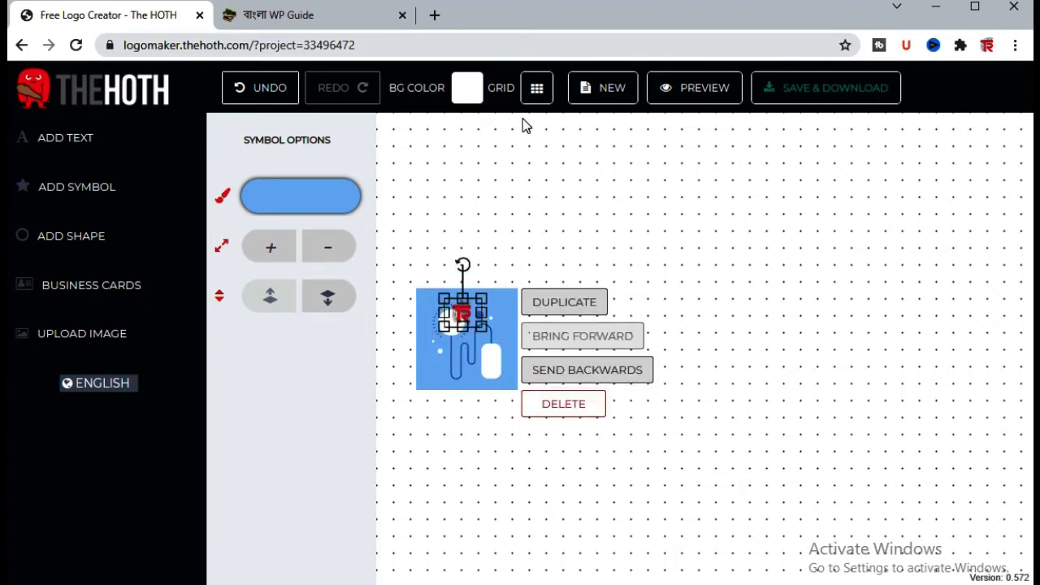
{"action": "left_click", "coordinate": [536, 96]}
{"action": "mouse_move", "coordinate": [462, 312]}
{"action": "left_mouse_down"}
{"action": "mouse_move", "coordinate": [492, 294]}
{"action": "mouse_move", "coordinate": [453, 322]}
{"action": "left_mouse_up"}
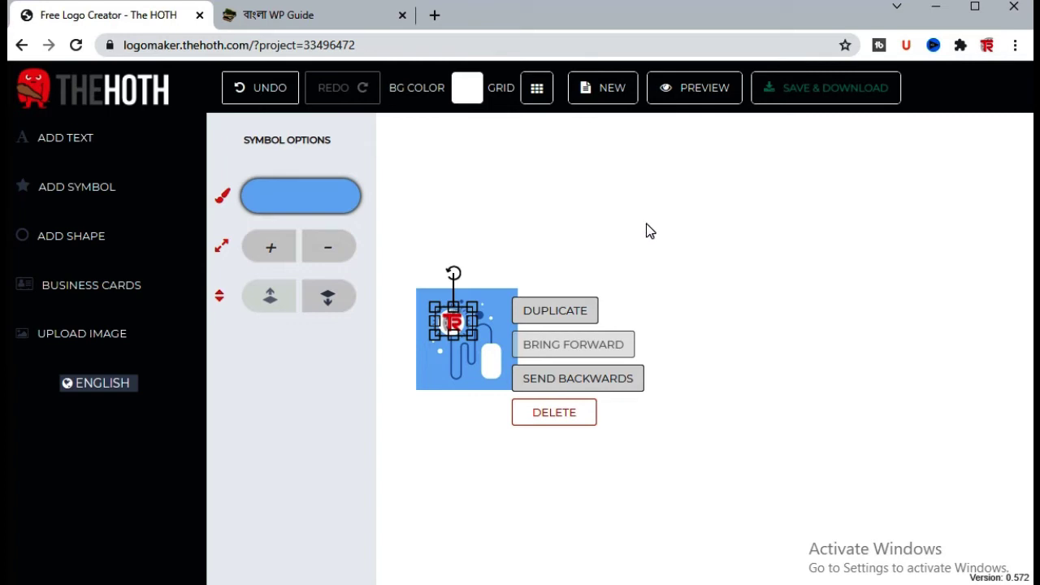
{"action": "left_click", "coordinate": [650, 231]}
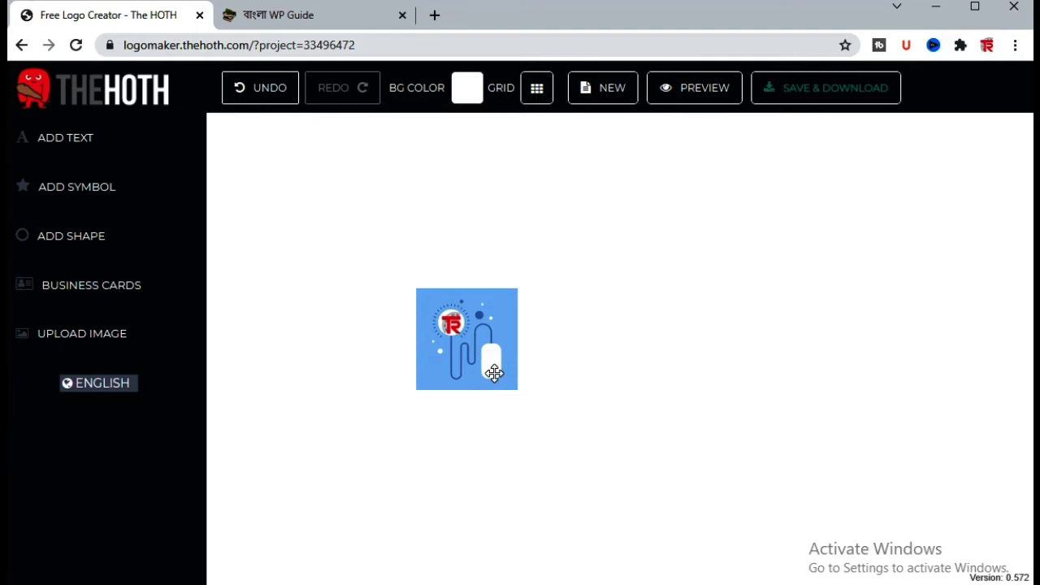
Step: Recolour the symbol's white circle, mouse and dots magenta (#db25db)
{"action": "left_click", "coordinate": [490, 362]}
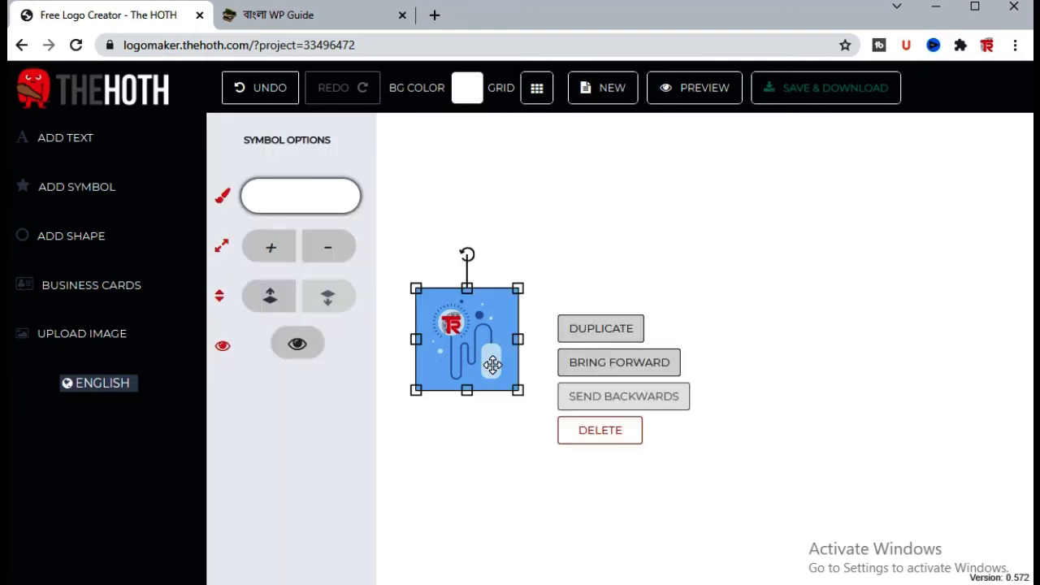
{"action": "left_click", "coordinate": [304, 206]}
{"action": "left_click", "coordinate": [420, 229]}
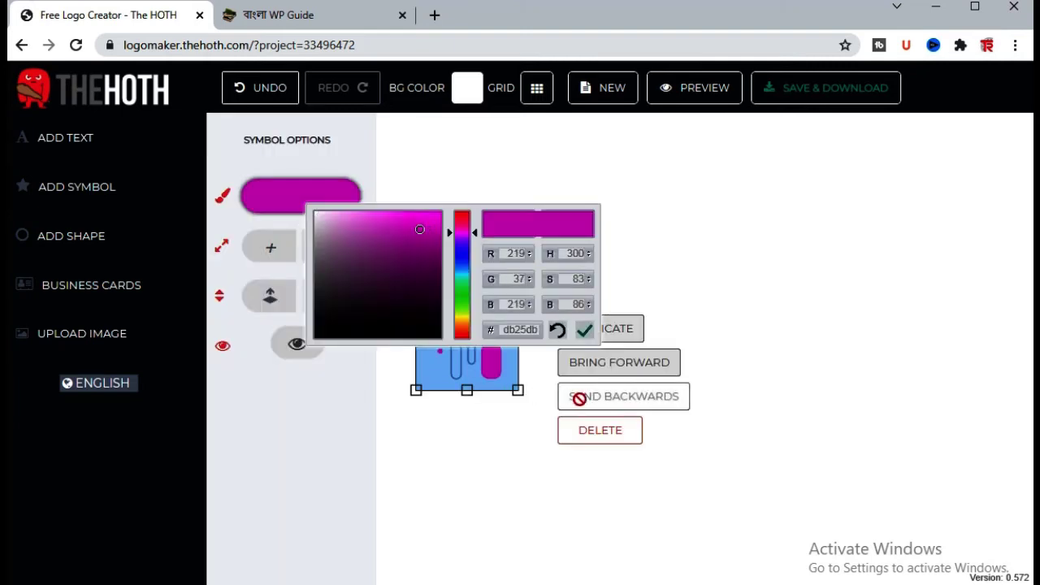
{"action": "left_click", "coordinate": [723, 251]}
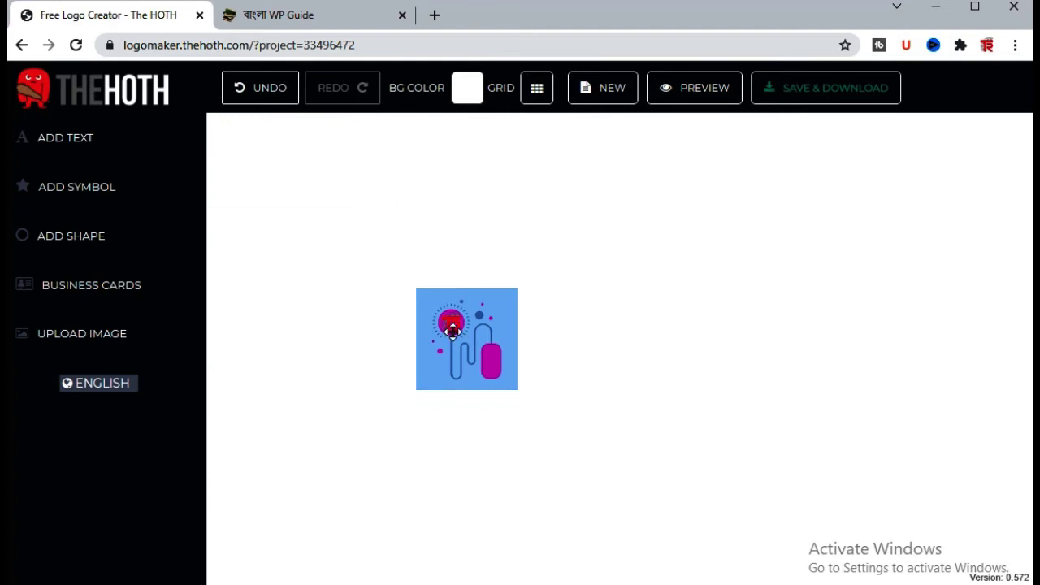
Step: Recolour the symbol's circle, mouse and dots green (#23db39)
{"action": "left_click", "coordinate": [491, 367]}
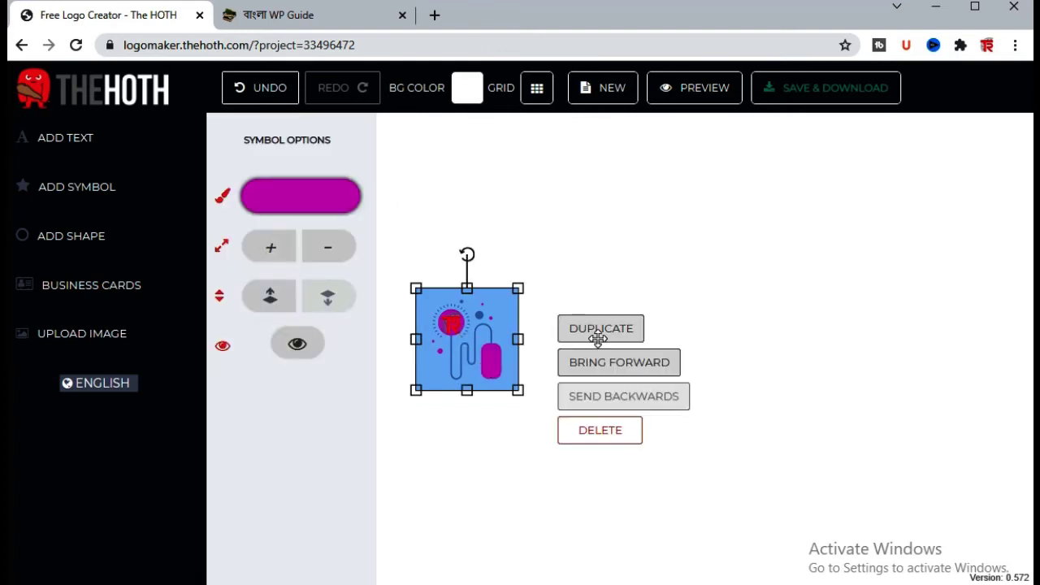
{"action": "left_click", "coordinate": [301, 195]}
{"action": "left_click", "coordinate": [480, 296]}
{"action": "left_click", "coordinate": [543, 335]}
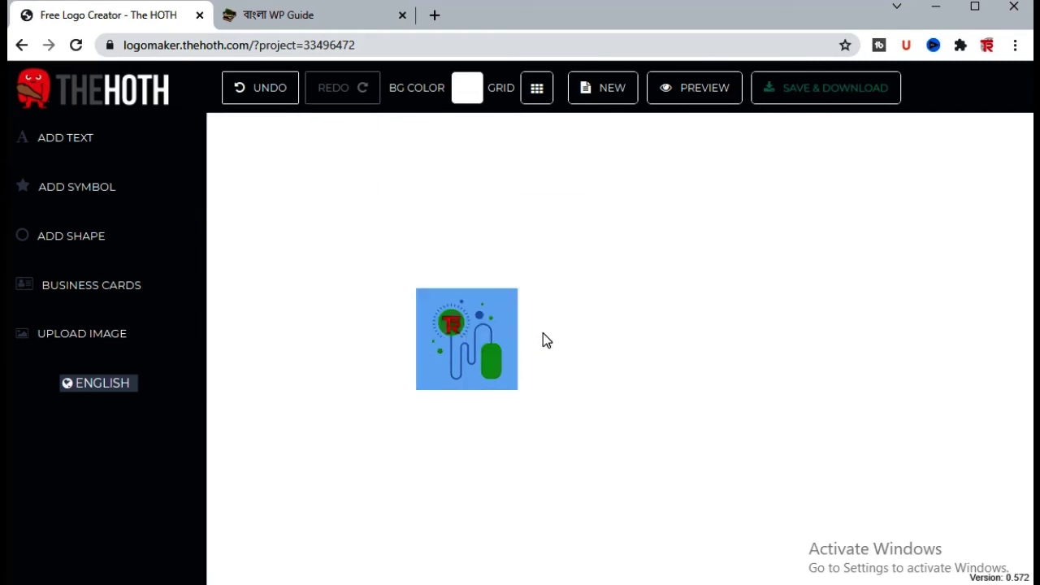
Step: Recolour the symbol's circle, mouse and dots golden yellow (#dbc221)
{"action": "left_click", "coordinate": [492, 363]}
{"action": "left_click", "coordinate": [331, 198]}
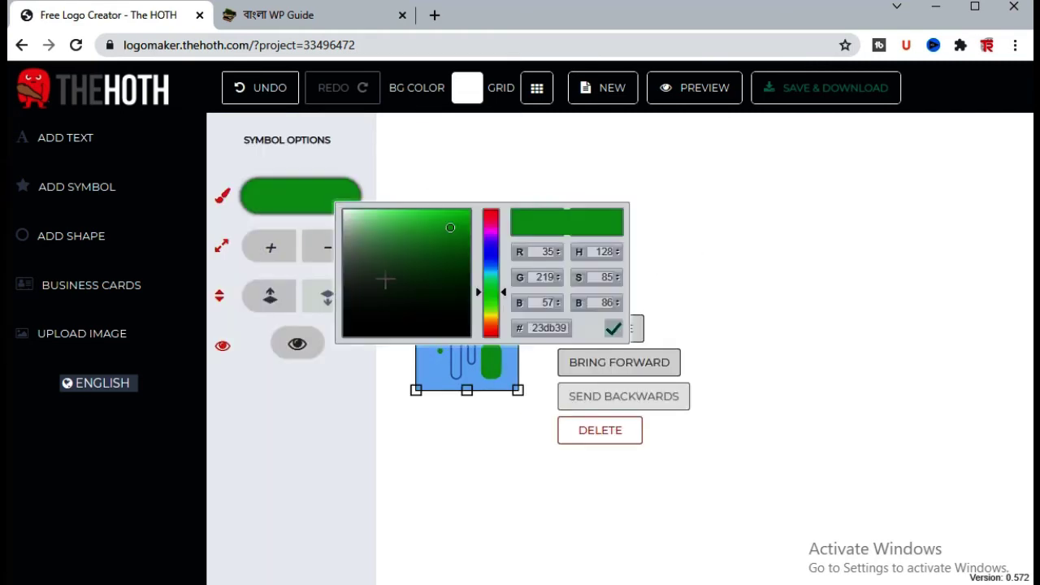
{"action": "left_click", "coordinate": [485, 326]}
Step: Recolour the symbol's circle, mouse and dots black
{"action": "left_click", "coordinate": [491, 368]}
{"action": "left_click", "coordinate": [328, 296]}
{"action": "left_click", "coordinate": [307, 213]}
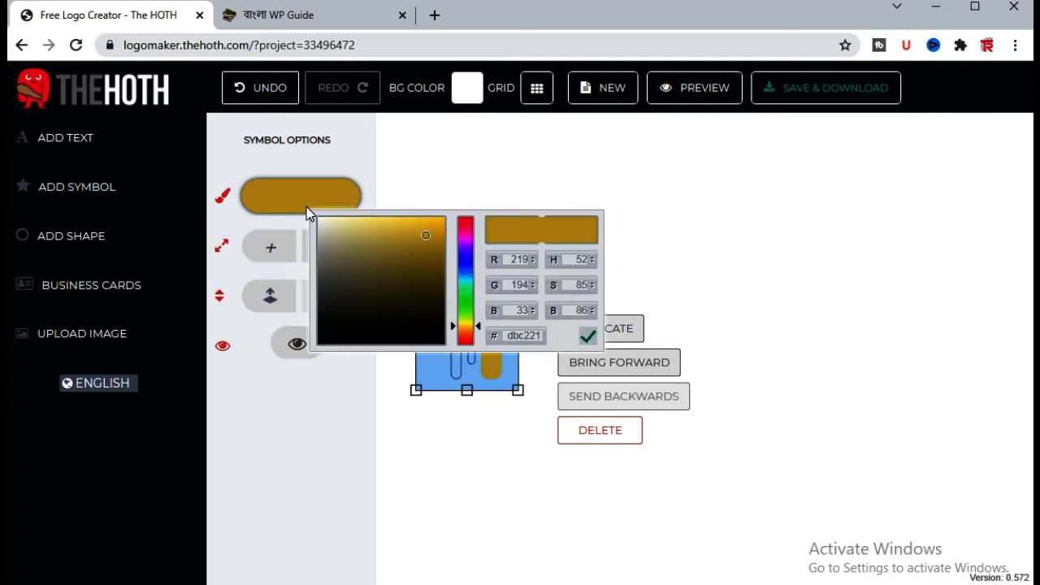
{"action": "left_click", "coordinate": [351, 335]}
{"action": "left_click", "coordinate": [733, 232]}
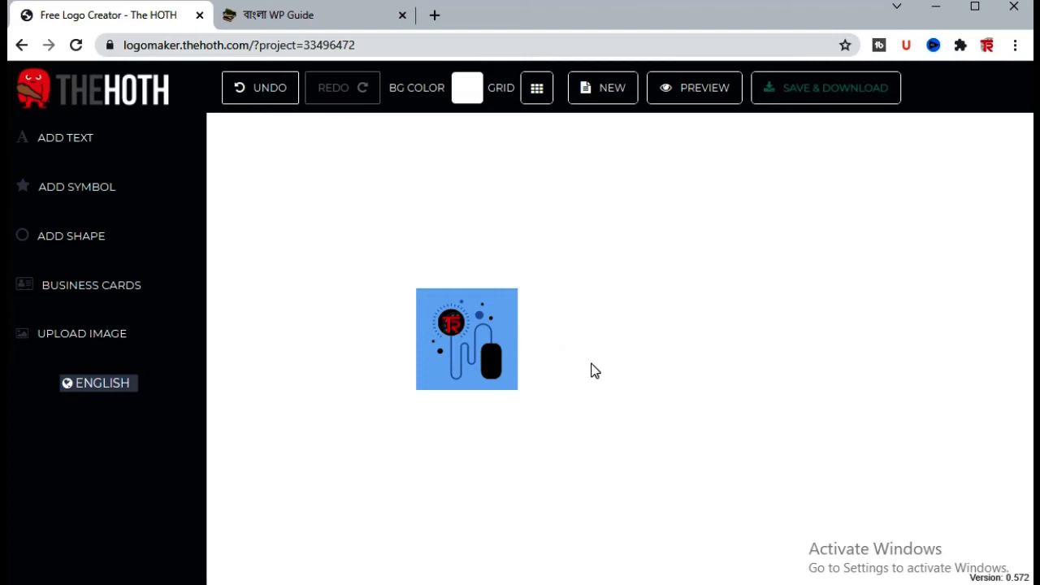
Step: Hide the symbol's blue background square
{"action": "left_click", "coordinate": [510, 332]}
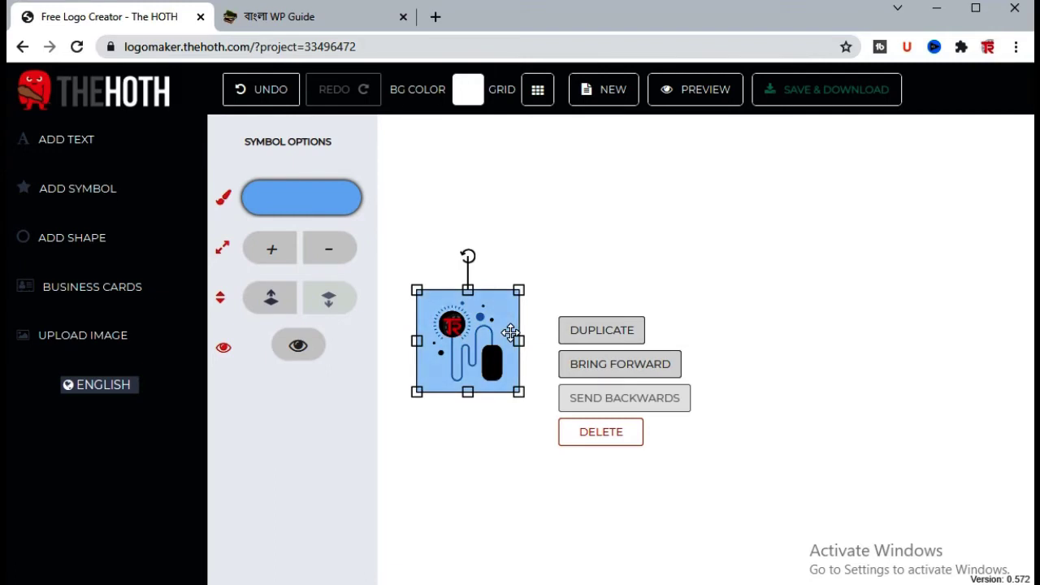
{"action": "left_click", "coordinate": [299, 348]}
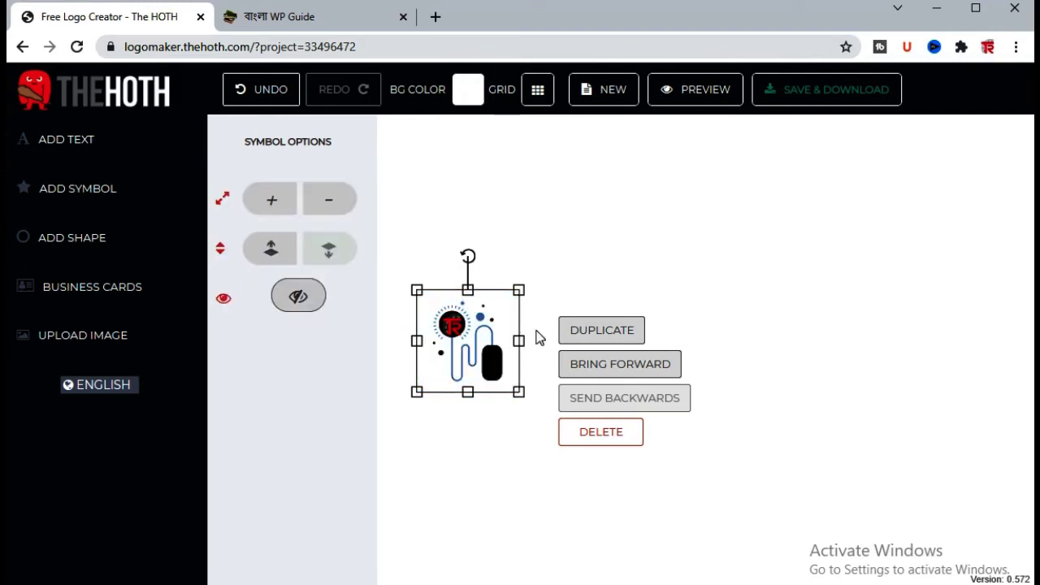
{"action": "left_click", "coordinate": [599, 261]}
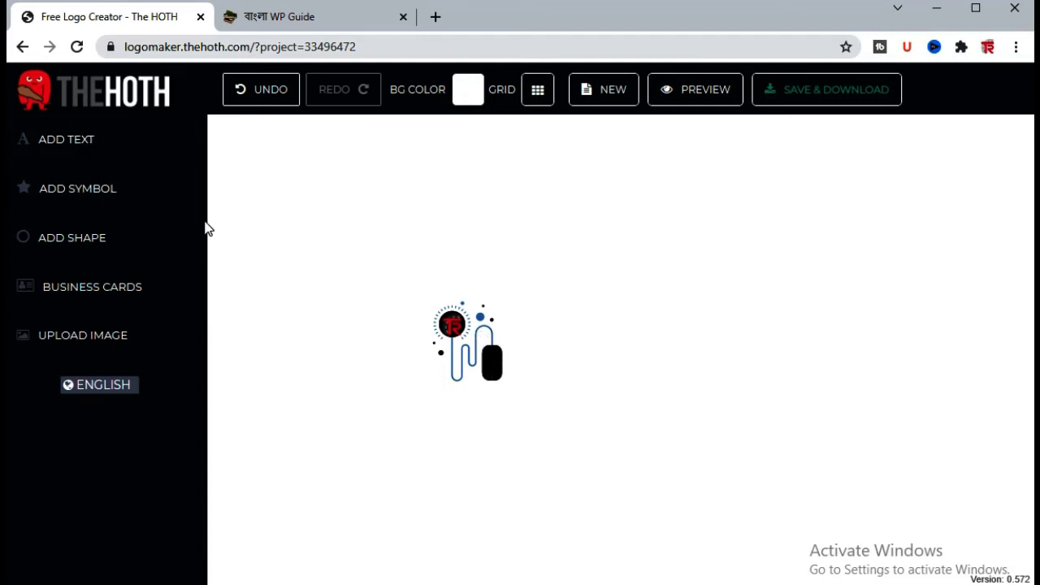
Step: Add a text object reading "bangla wp guide" and place it beside the symbol
{"action": "left_click", "coordinate": [102, 160]}
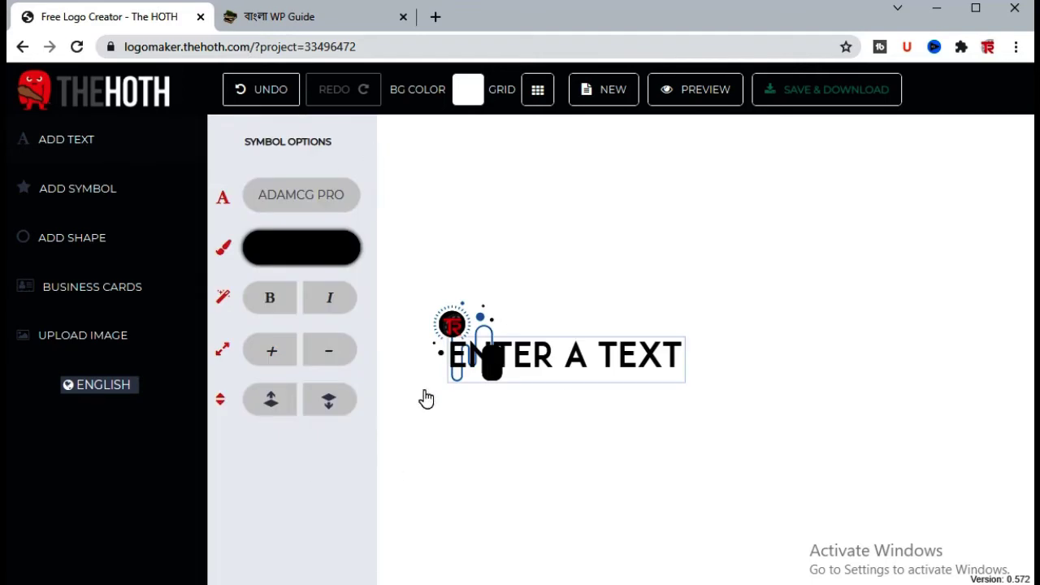
{"action": "left_click_drag", "start_coordinate": [532, 355], "coordinate": [663, 328]}
{"action": "left_click", "coordinate": [677, 332]}
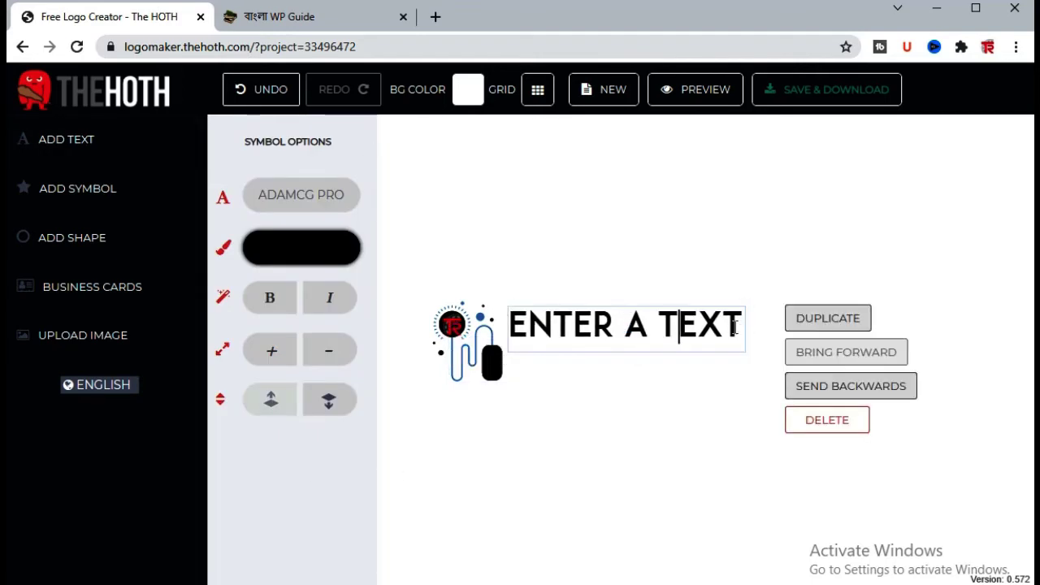
{"action": "left_click_drag", "start_coordinate": [742, 323], "coordinate": [516, 338]}
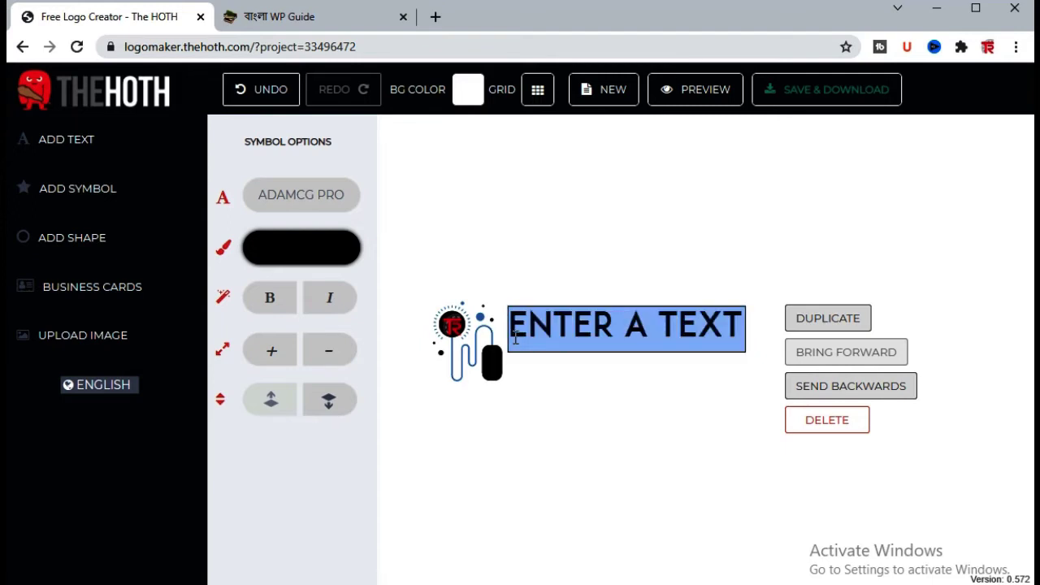
{"action": "type", "text": "bangla w"}
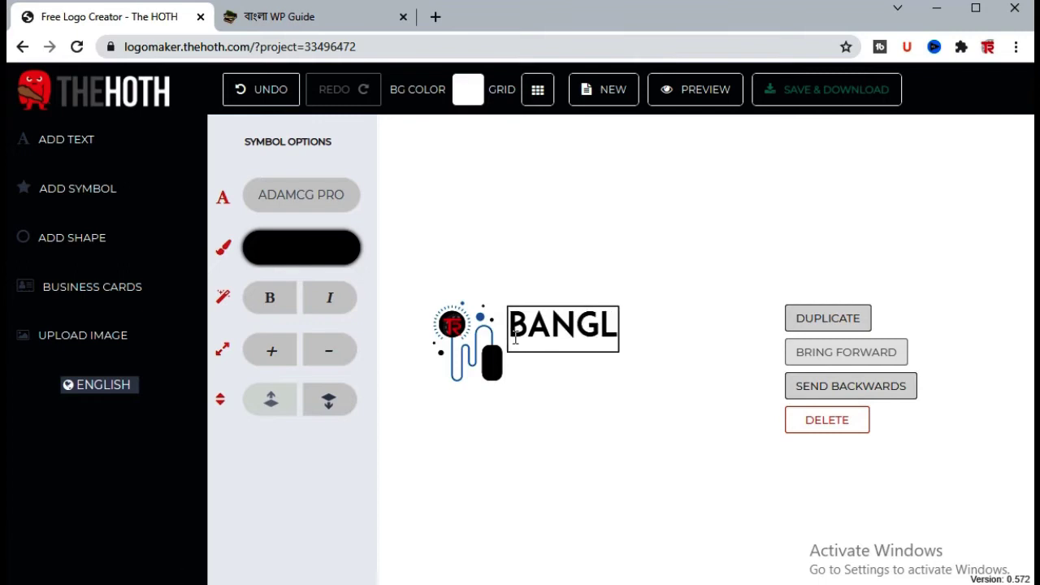
{"action": "type", "text": "p guide"}
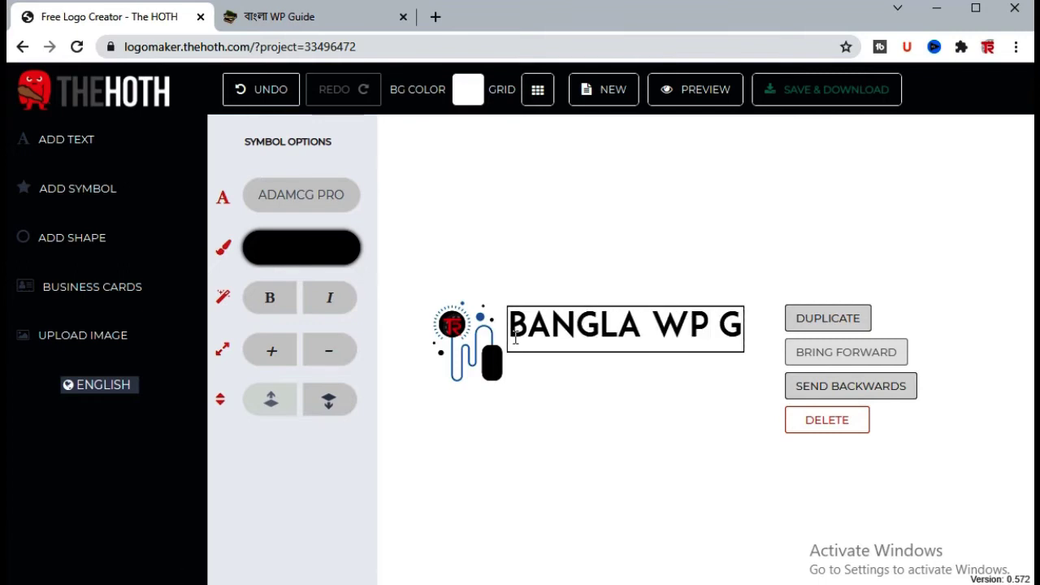
{"action": "left_click", "coordinate": [671, 206]}
{"action": "left_click", "coordinate": [674, 206]}
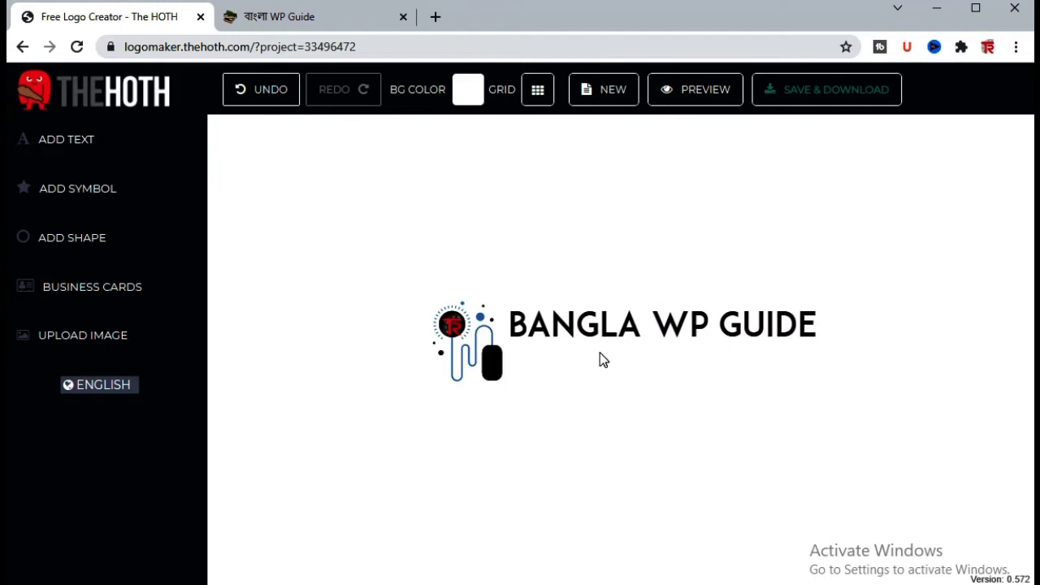
Step: Recolour the "bangla wp guide" text magenta (#e821e8)
{"action": "left_click", "coordinate": [599, 327]}
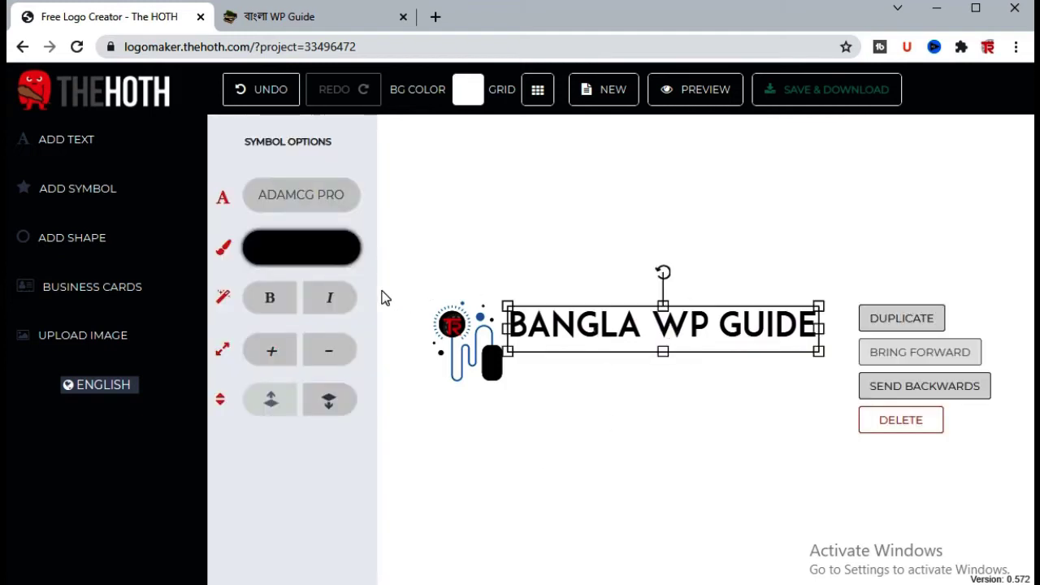
{"action": "left_click", "coordinate": [301, 241]}
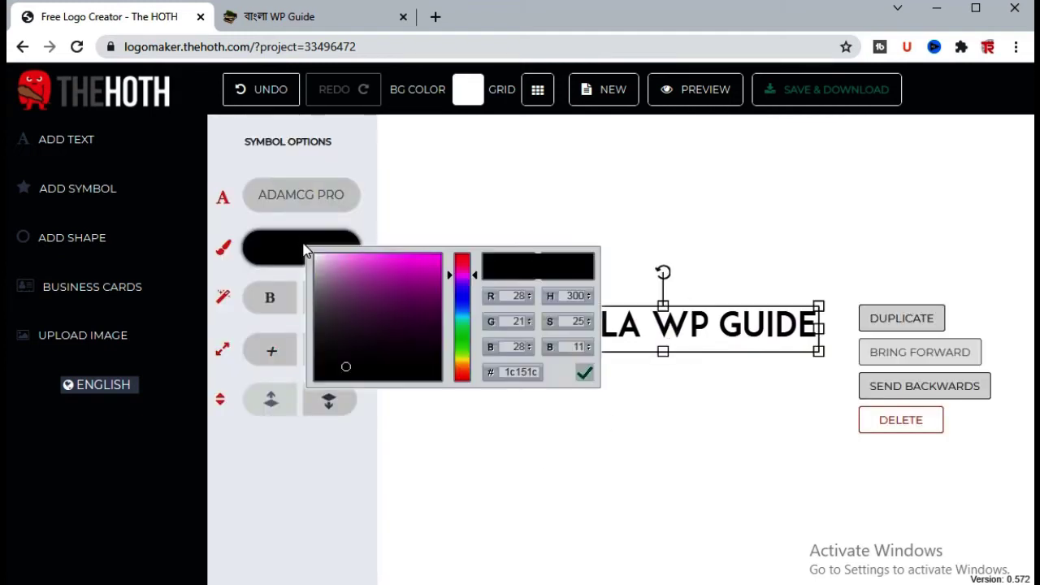
{"action": "left_click", "coordinate": [424, 265]}
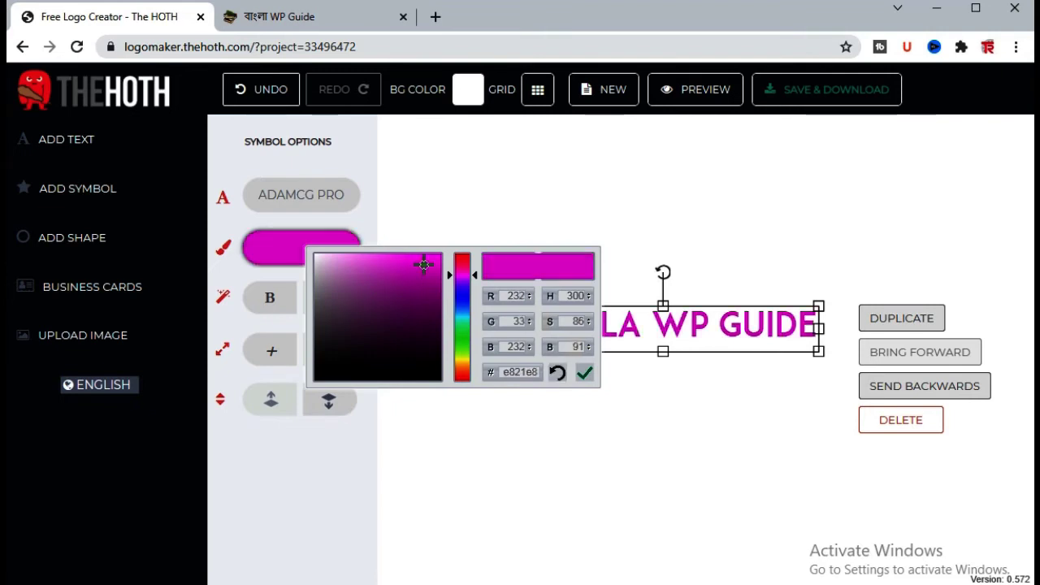
{"action": "left_click", "coordinate": [709, 275]}
Step: Set the "bangla wp guide" text's font to Bombardier and enlarge the text one step
{"action": "left_click", "coordinate": [652, 330]}
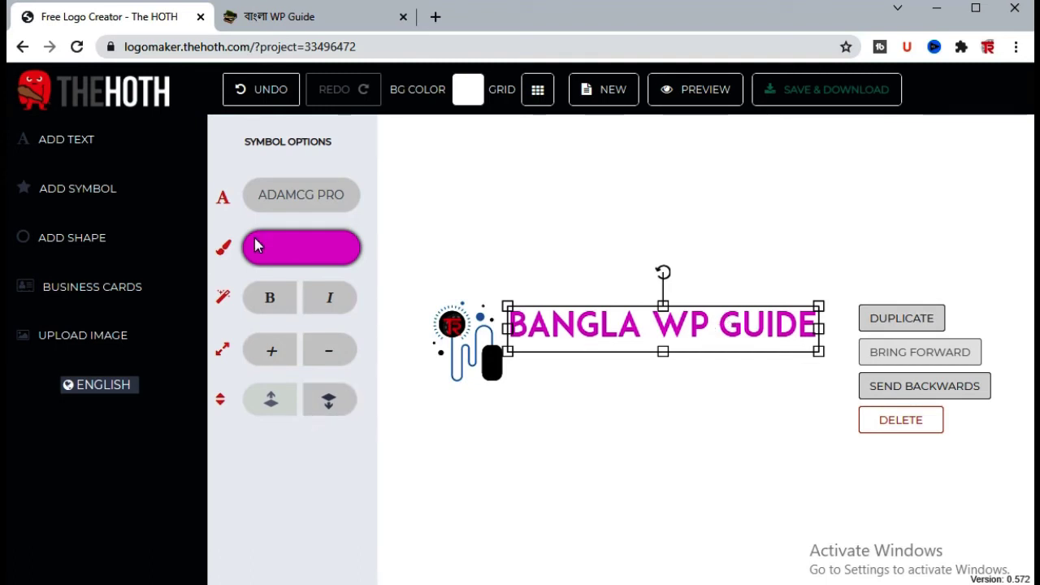
{"action": "left_click", "coordinate": [291, 208]}
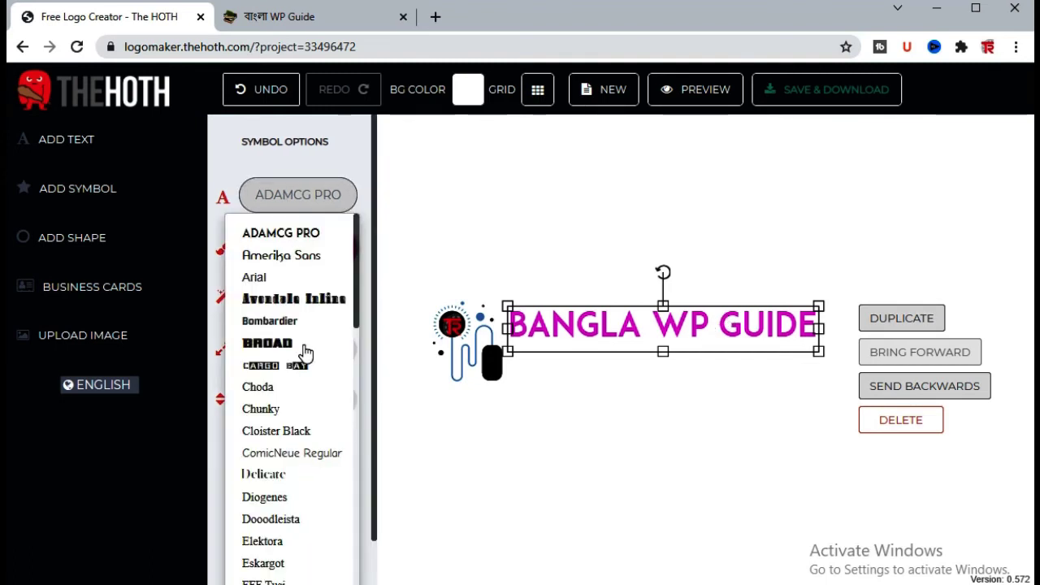
{"action": "left_click", "coordinate": [291, 298]}
{"action": "left_click", "coordinate": [295, 277]}
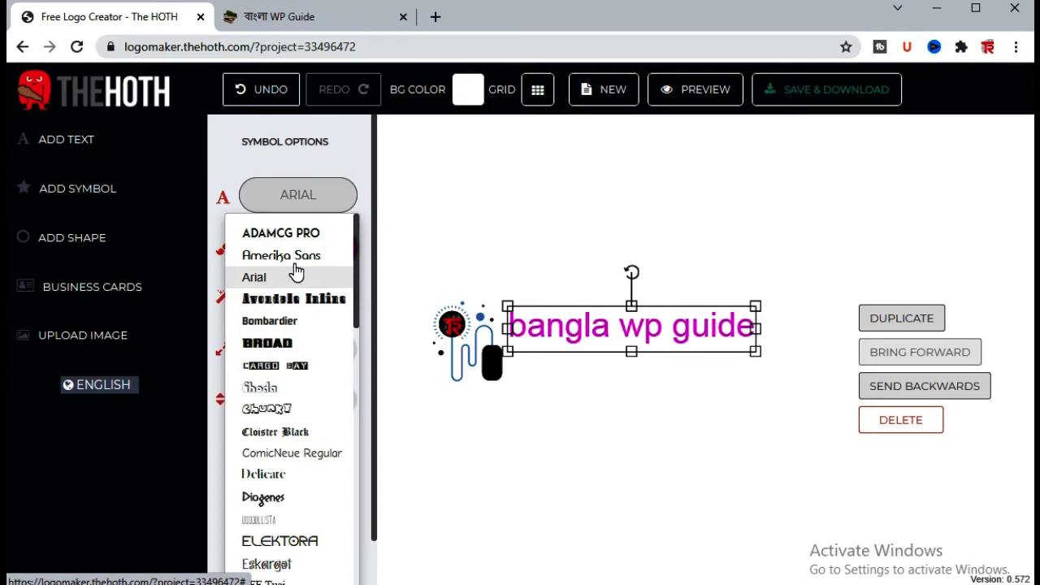
{"action": "left_click", "coordinate": [298, 322]}
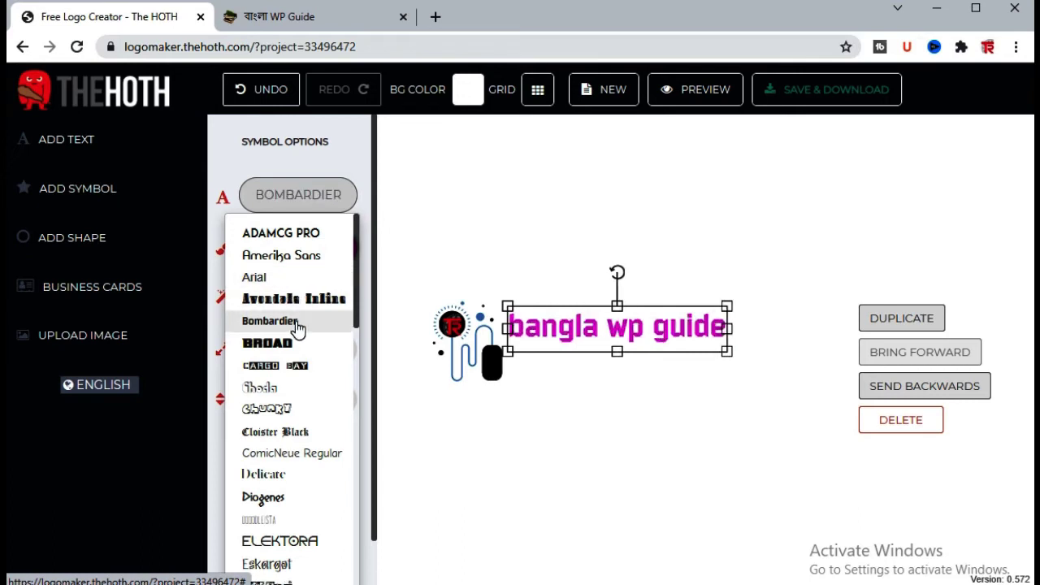
{"action": "left_click", "coordinate": [297, 322]}
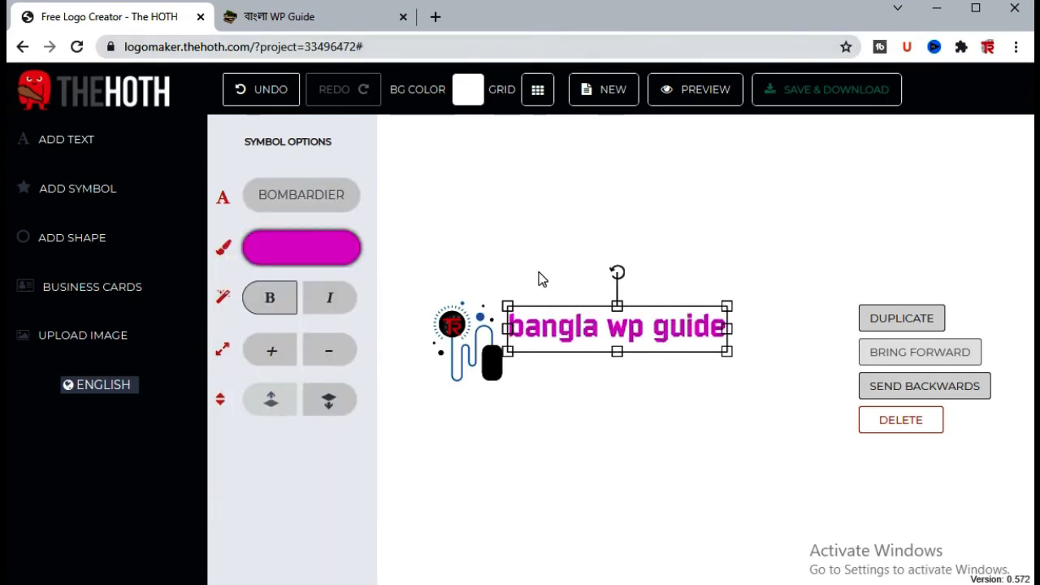
{"action": "left_click", "coordinate": [271, 351]}
{"action": "left_click_drag", "start_coordinate": [650, 327], "coordinate": [639, 327]}
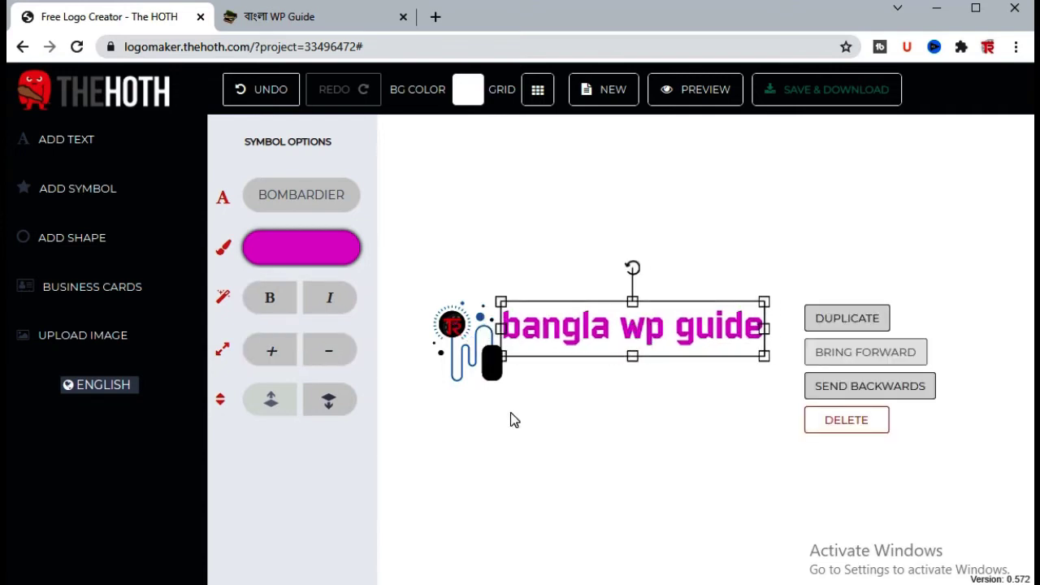
{"action": "left_click", "coordinate": [559, 394]}
Step: Duplicate the "bangla wp guide" text and place the copy below the original
{"action": "left_click", "coordinate": [610, 332]}
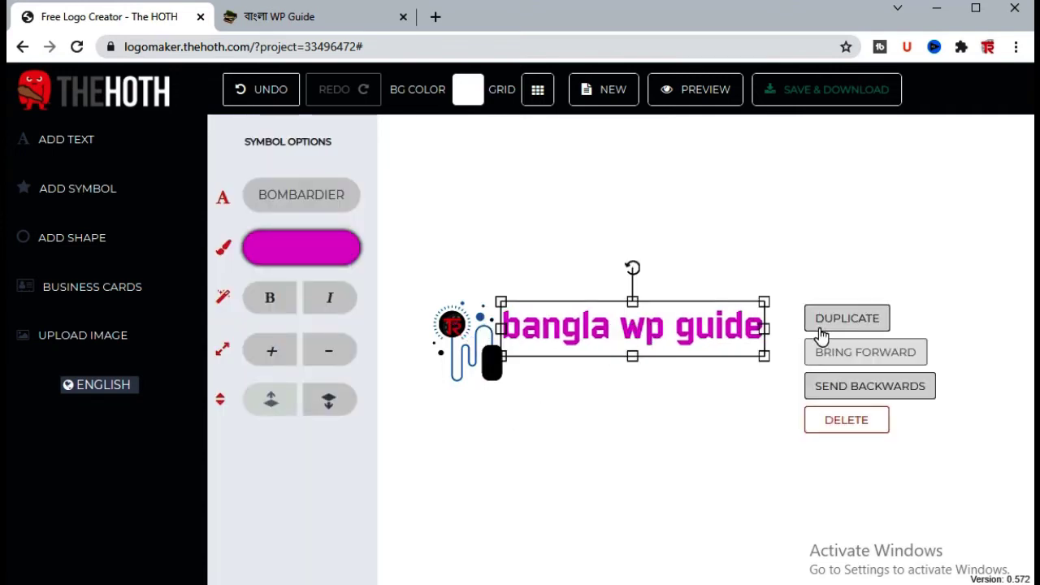
{"action": "left_click", "coordinate": [846, 320]}
{"action": "left_click_drag", "start_coordinate": [640, 365], "coordinate": [722, 424]}
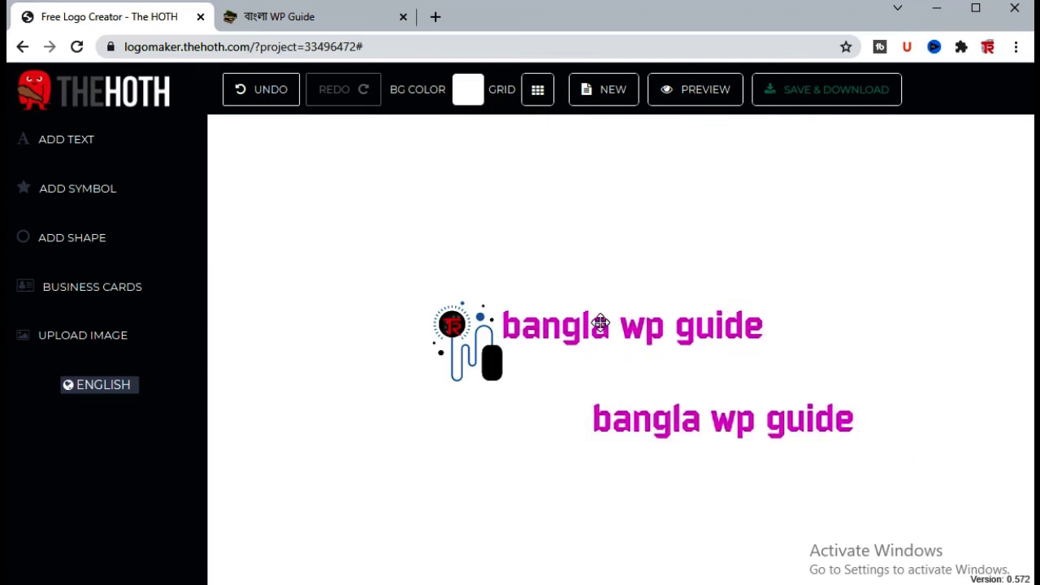
Step: Shorten the upper text to "wp guide" and move it farther away from the symbol
{"action": "left_click", "coordinate": [601, 324]}
{"action": "left_click", "coordinate": [609, 325]}
{"action": "left_click_drag", "start_coordinate": [620, 325], "coordinate": [503, 329]}
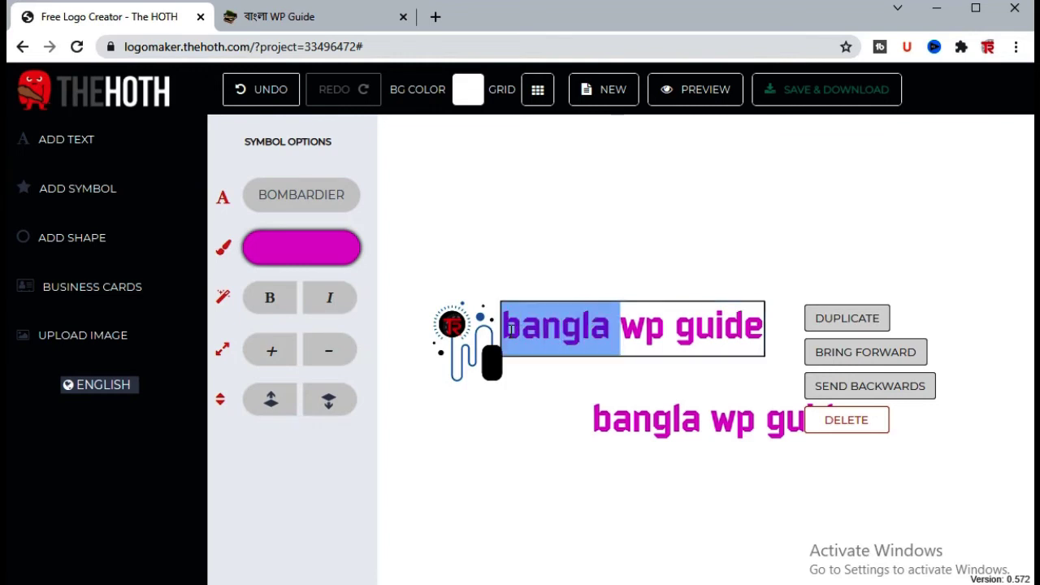
{"action": "key", "text": "BackSpace"}
{"action": "left_click", "coordinate": [715, 290]}
{"action": "left_click", "coordinate": [599, 336]}
{"action": "left_click_drag", "start_coordinate": [652, 334], "coordinate": [803, 334]}
Step: Shorten the lower text copy to "bangla"
{"action": "double_click", "coordinate": [697, 425]}
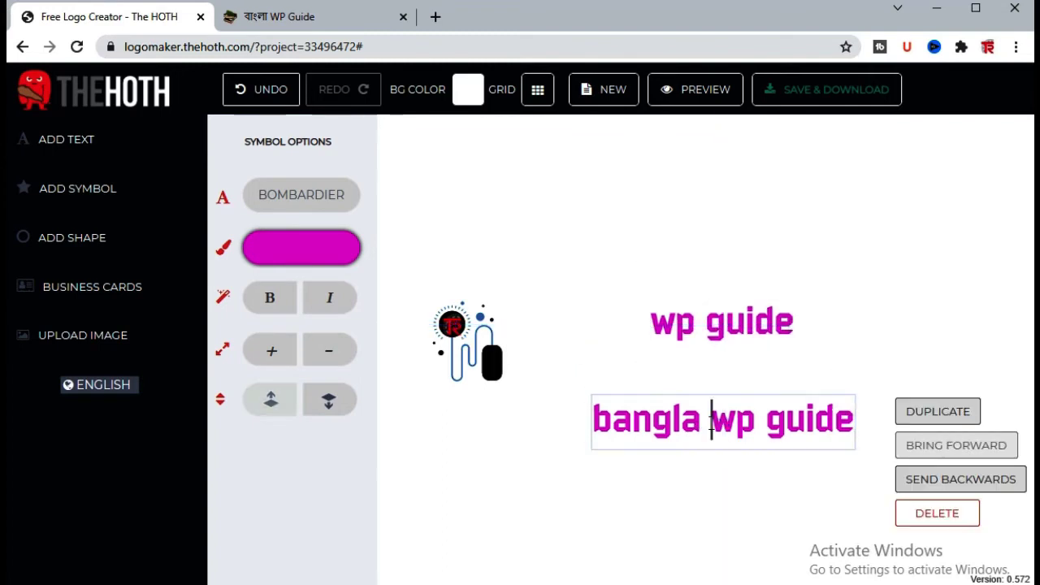
{"action": "left_click_drag", "start_coordinate": [704, 419], "coordinate": [855, 418]}
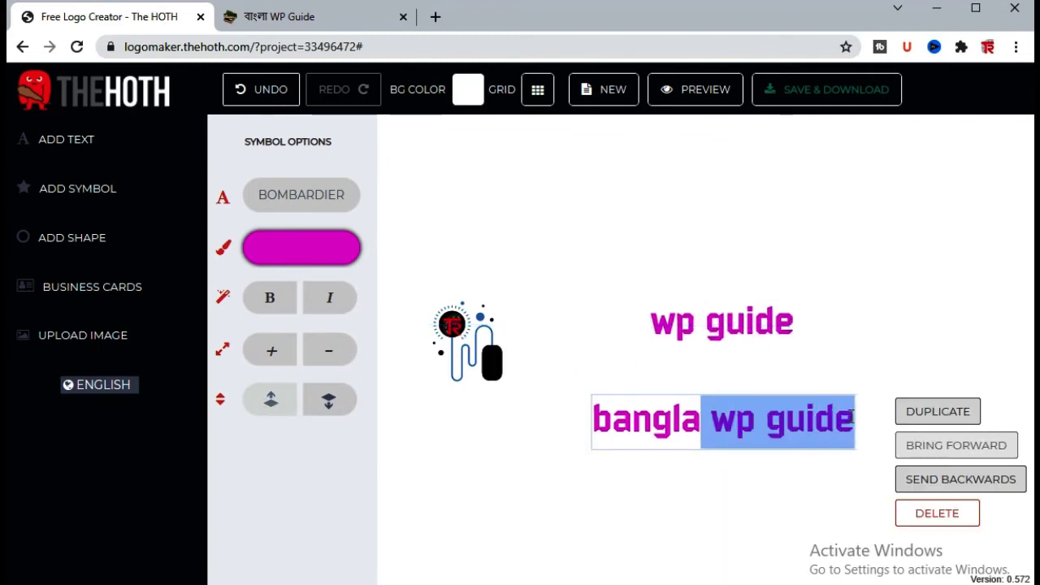
{"action": "key", "text": "BackSpace"}
{"action": "left_click", "coordinate": [769, 420]}
Step: Line up "bangla" and "wp guide" in one row directly beside the symbol
{"action": "left_click_drag", "start_coordinate": [672, 431], "coordinate": [598, 341]}
{"action": "left_click", "coordinate": [755, 325]}
{"action": "left_click_drag", "start_coordinate": [739, 325], "coordinate": [724, 328]}
{"action": "left_click", "coordinate": [596, 329]}
{"action": "left_click_drag", "start_coordinate": [596, 329], "coordinate": [588, 329]}
{"action": "left_click", "coordinate": [587, 396]}
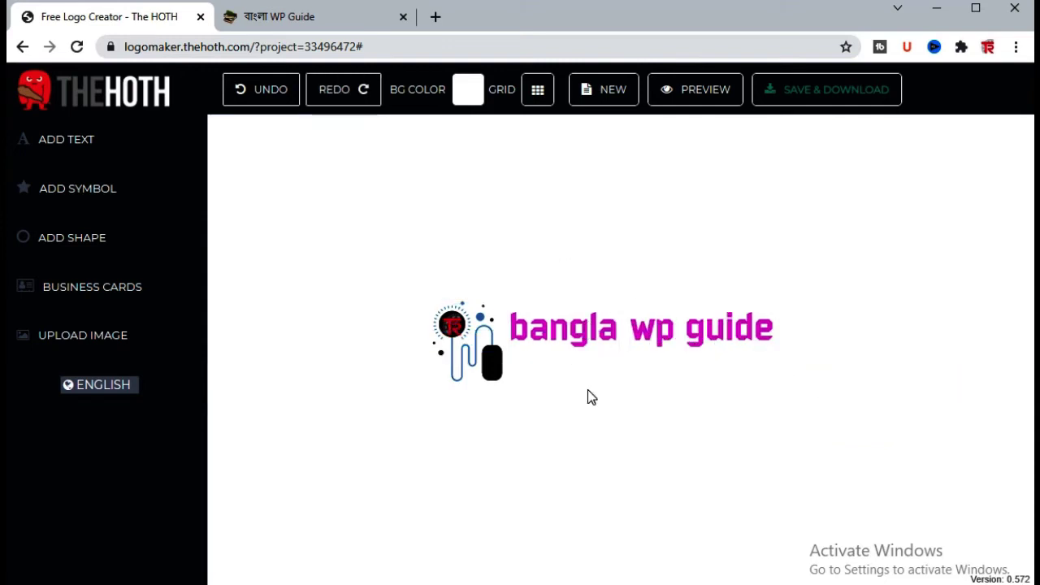
Step: Set the font of the "bangla" text to Cargo Bay
{"action": "left_click", "coordinate": [575, 330]}
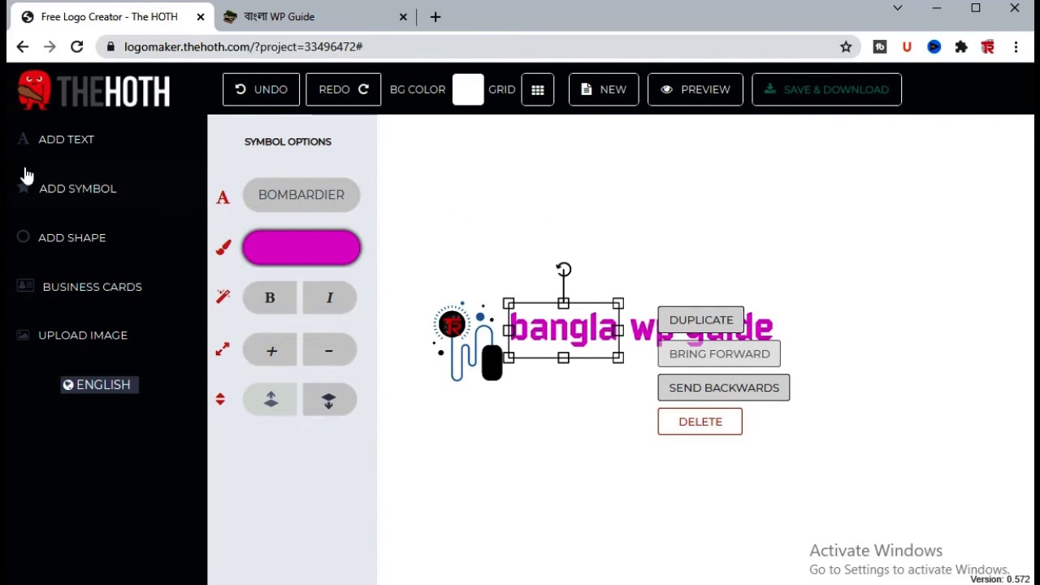
{"action": "left_click", "coordinate": [321, 205]}
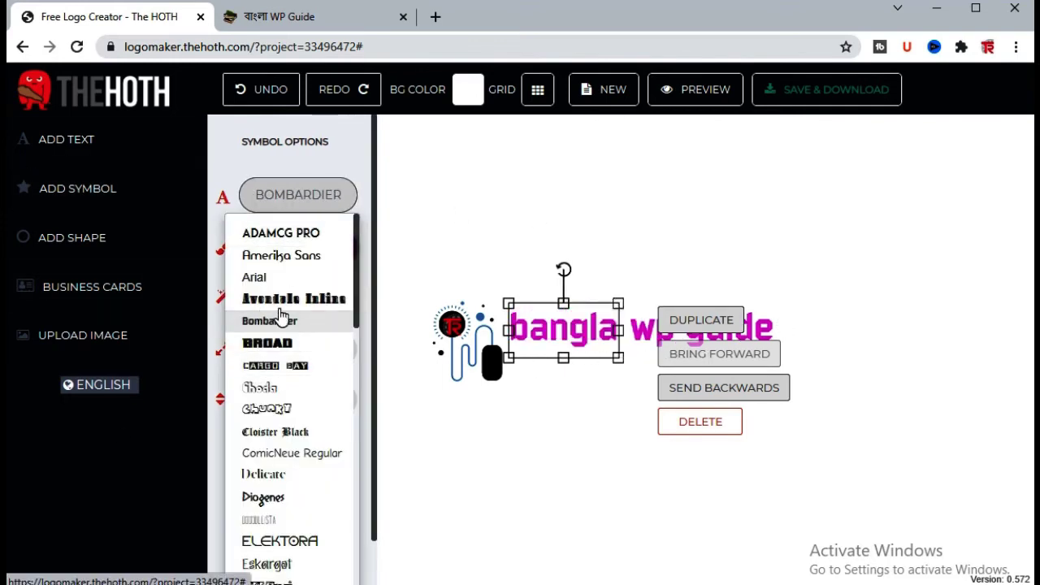
{"action": "scroll", "coordinate": [279, 343], "scroll_direction": "down", "scroll_amount": 5}
{"action": "scroll", "coordinate": [272, 369], "scroll_direction": "down", "scroll_amount": 3}
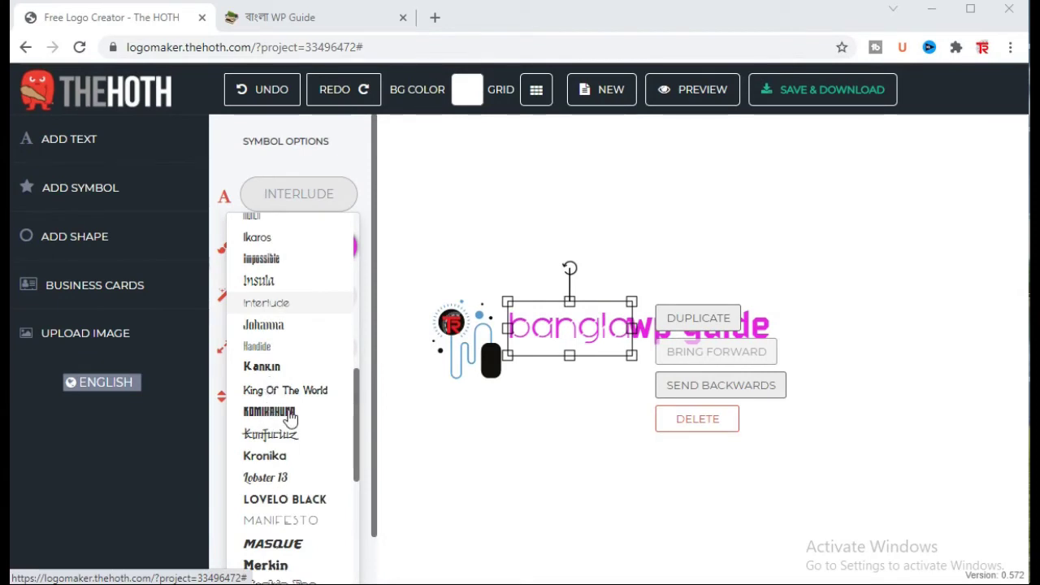
{"action": "scroll", "coordinate": [263, 390], "scroll_direction": "up", "scroll_amount": 8}
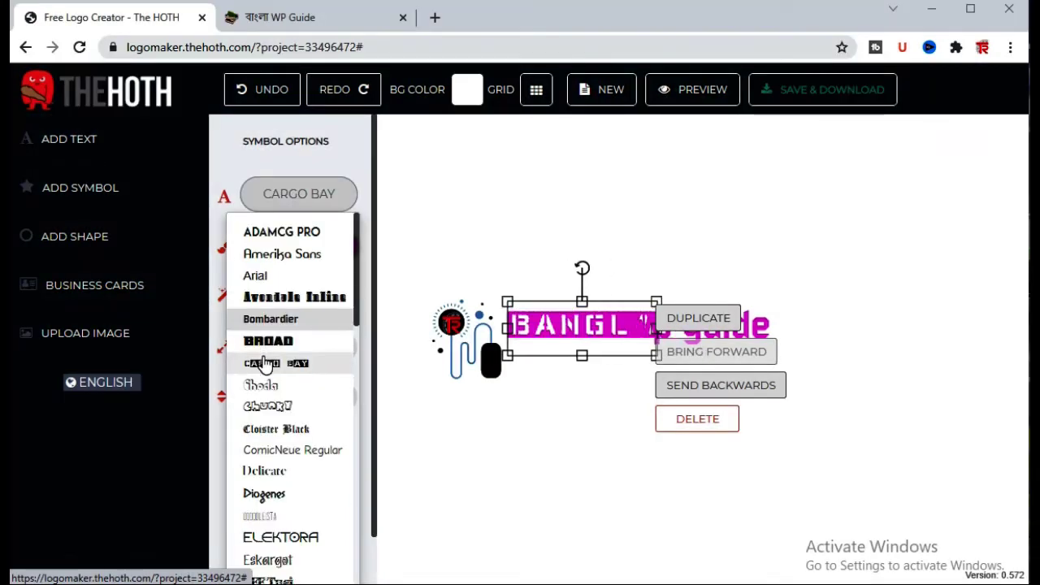
{"action": "left_click", "coordinate": [553, 208]}
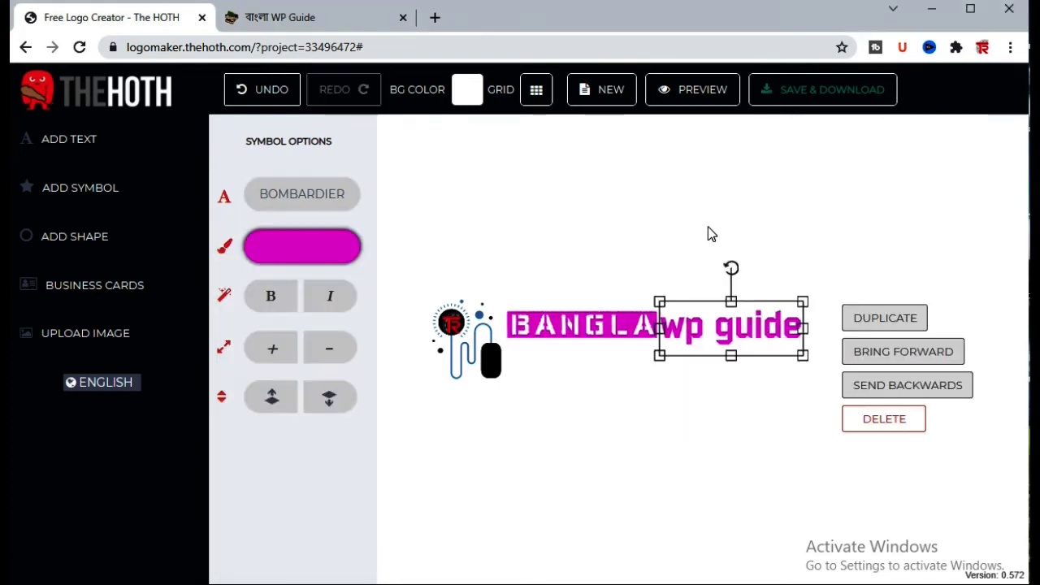
Step: Move "wp guide" clear of the widened "bangla" text and nudge "bangla" closer to the symbol
{"action": "left_click", "coordinate": [707, 227]}
{"action": "left_click", "coordinate": [571, 334]}
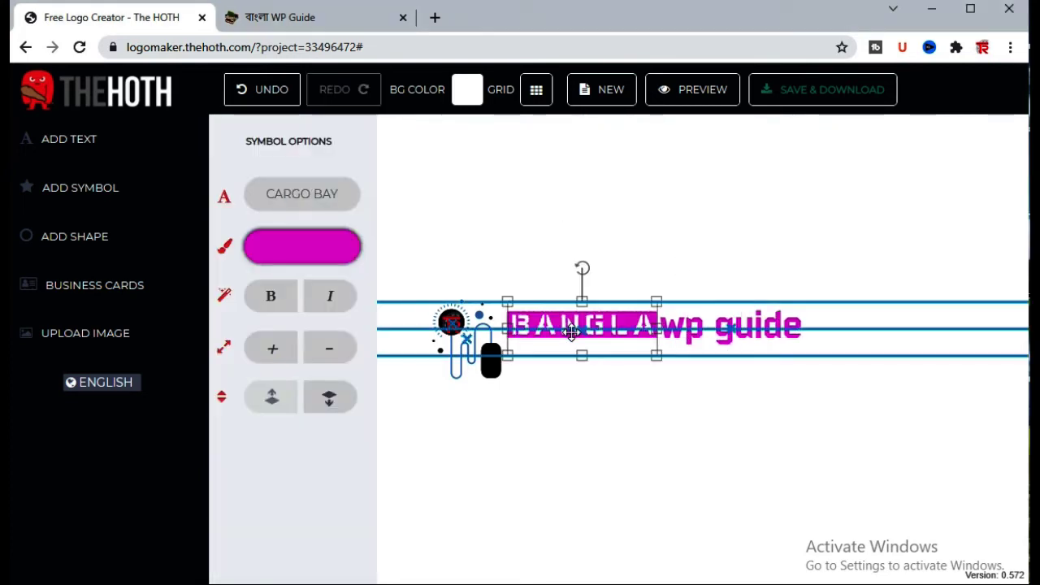
{"action": "left_click_drag", "start_coordinate": [571, 334], "coordinate": [566, 330]}
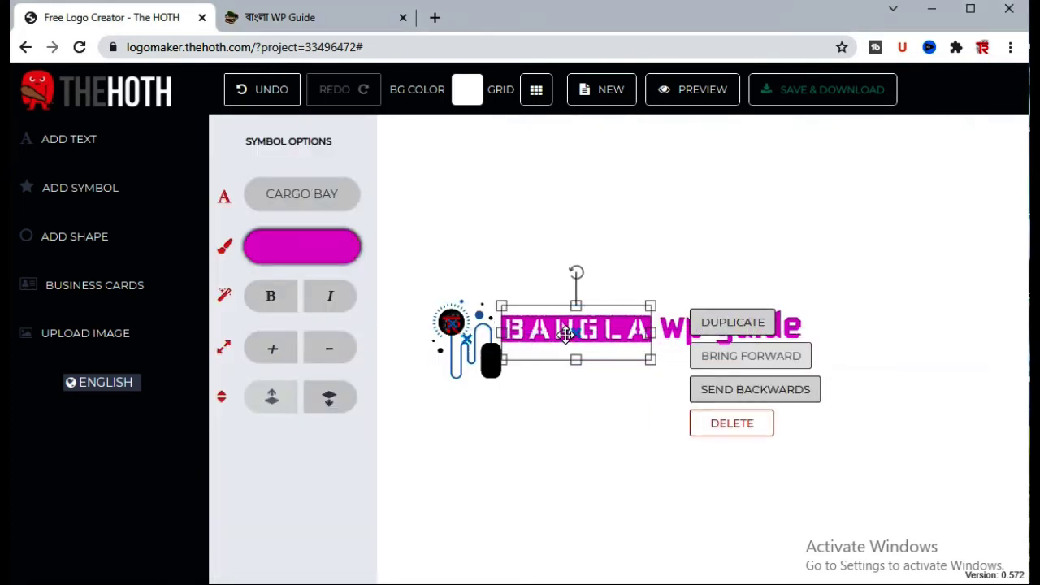
Step: Recolour the "bangla" text black
{"action": "left_click", "coordinate": [301, 246]}
{"action": "left_click", "coordinate": [389, 377]}
{"action": "left_click", "coordinate": [690, 236]}
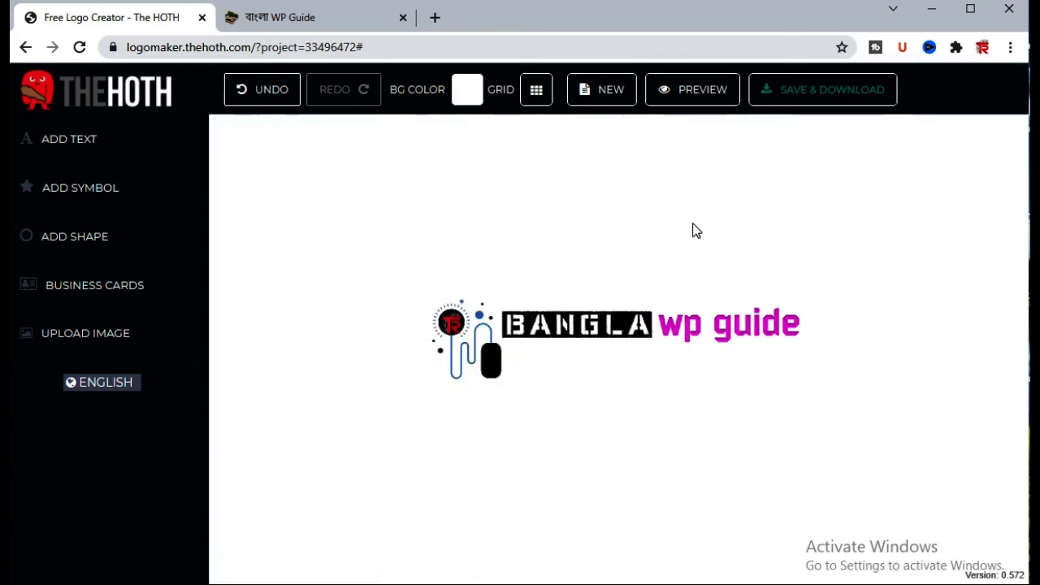
Step: Recolour the "wp guide" text black
{"action": "left_click", "coordinate": [756, 327]}
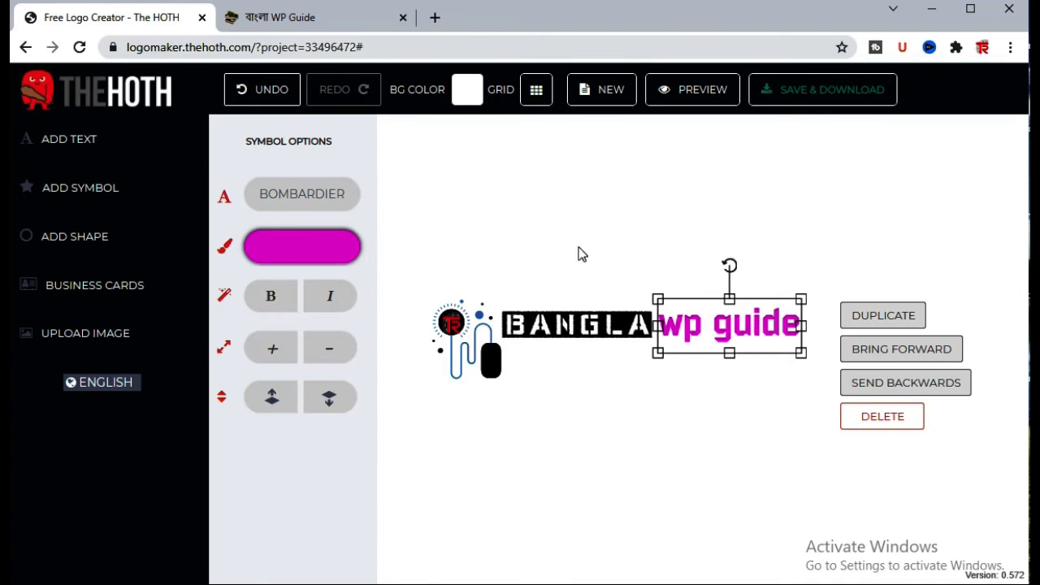
{"action": "left_click", "coordinate": [309, 256]}
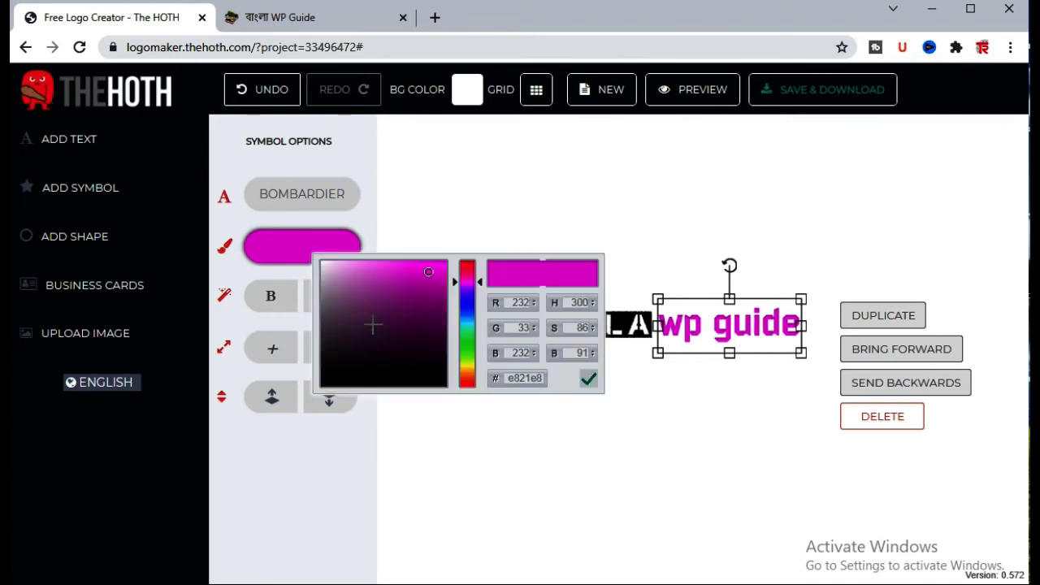
{"action": "left_click", "coordinate": [355, 376]}
{"action": "left_click", "coordinate": [762, 429]}
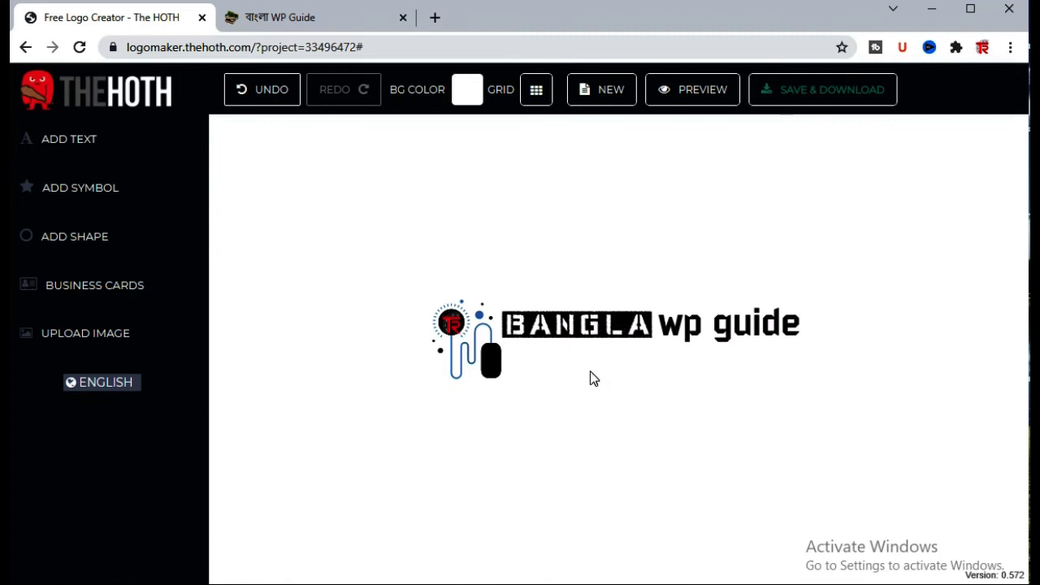
Step: Add a new text below "wp guide" and replace its placeholder wording with "your best solutions"
{"action": "left_click", "coordinate": [94, 156]}
{"action": "left_click_drag", "start_coordinate": [590, 353], "coordinate": [640, 414]}
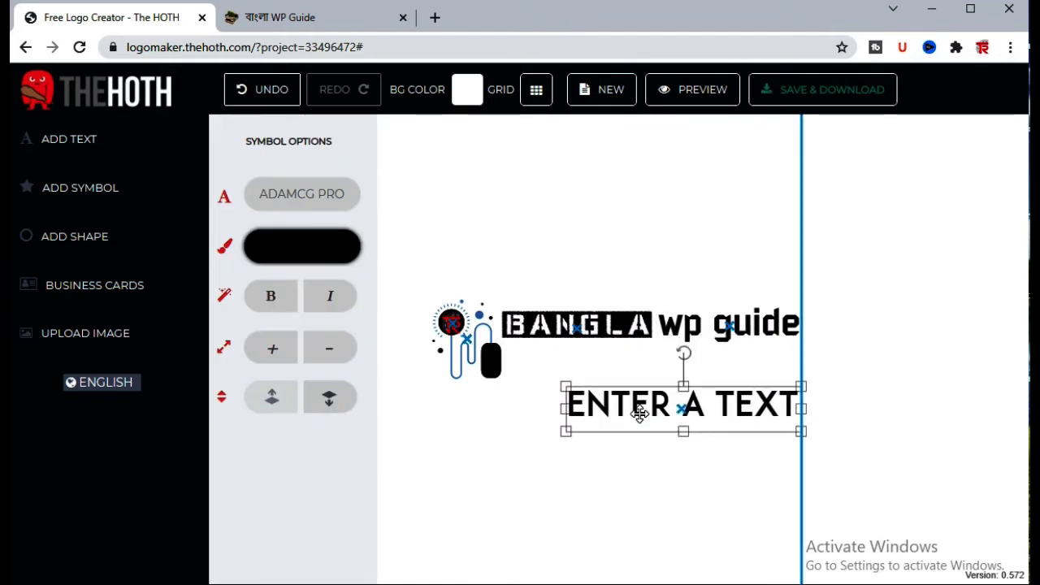
{"action": "left_click", "coordinate": [574, 415]}
{"action": "left_click", "coordinate": [574, 413]}
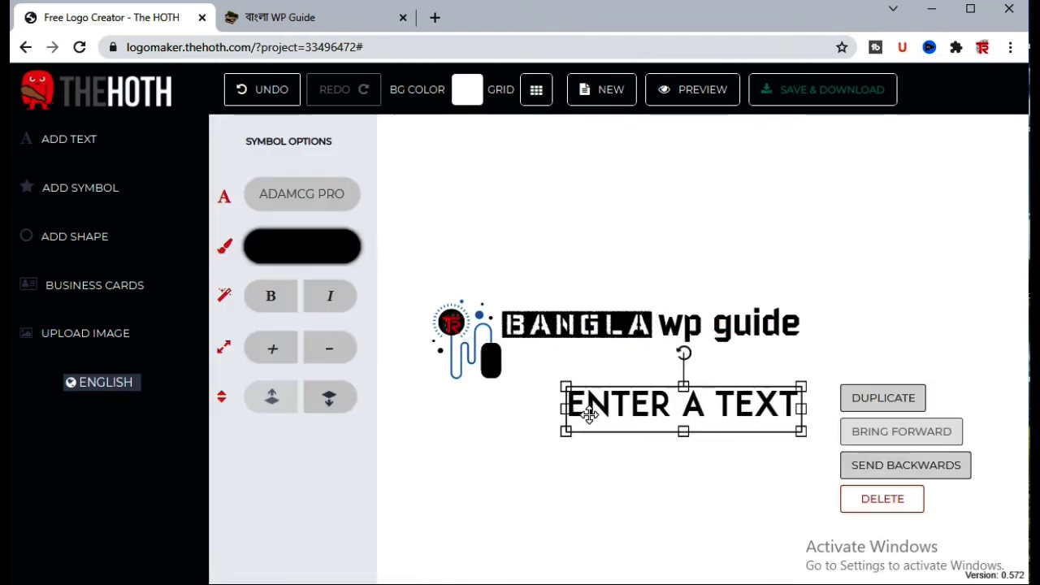
{"action": "left_click", "coordinate": [573, 410]}
{"action": "left_click_drag", "start_coordinate": [573, 409], "coordinate": [799, 406]}
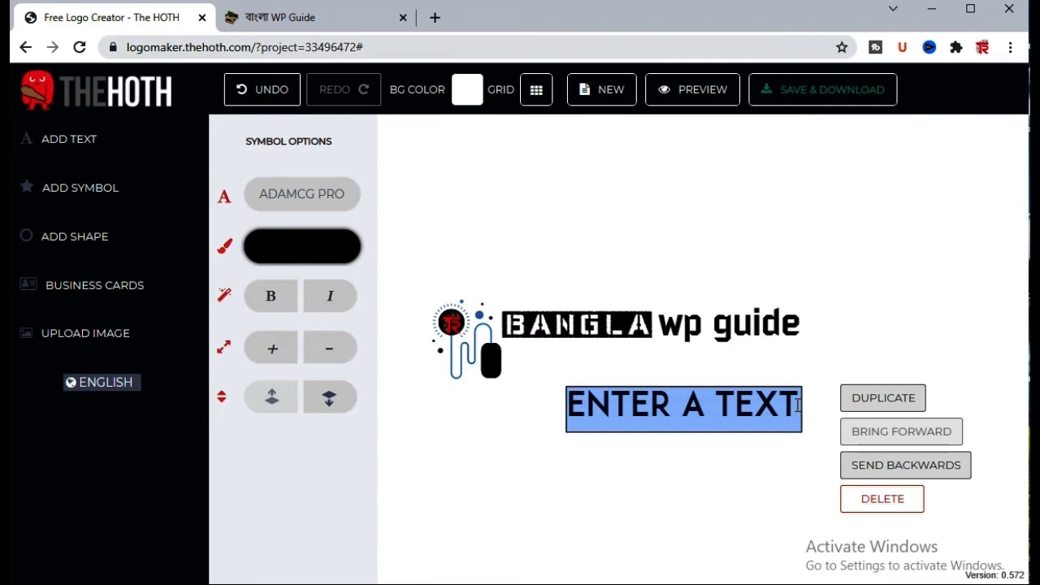
{"action": "type", "text": "YOUR BES"}
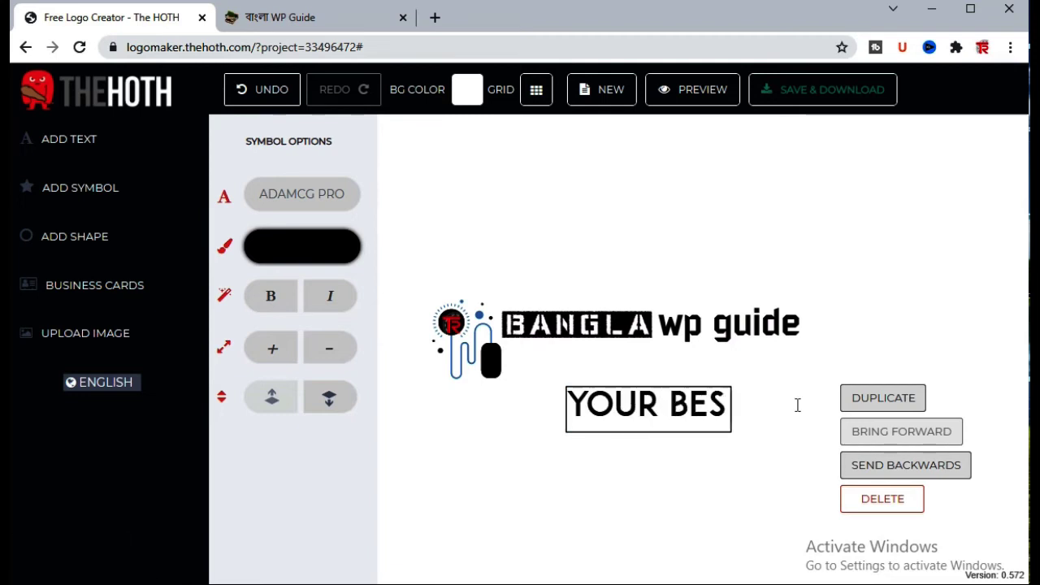
{"action": "type", "text": "T SOLUTIO"}
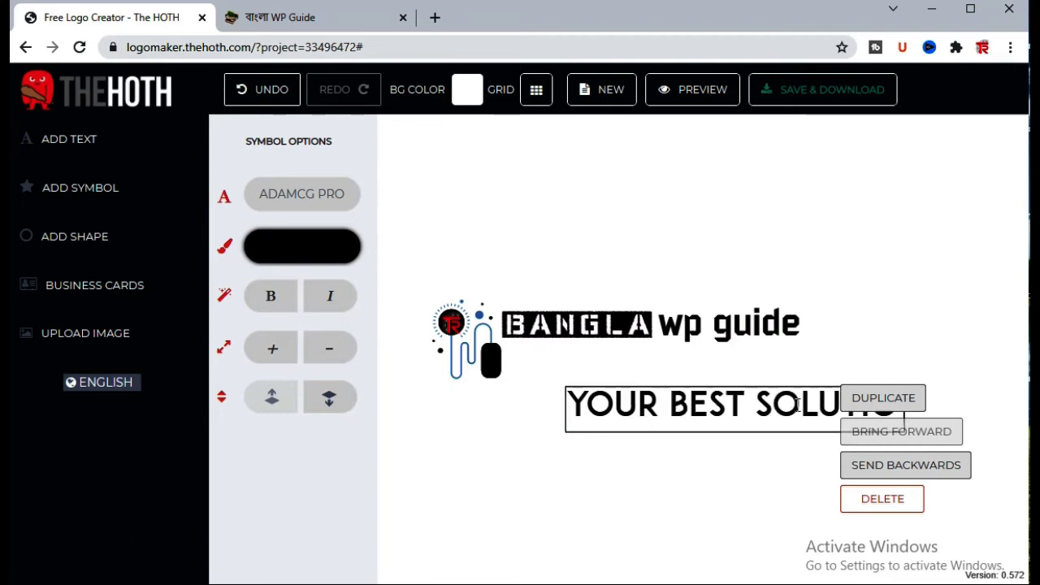
{"action": "type", "text": "NS"}
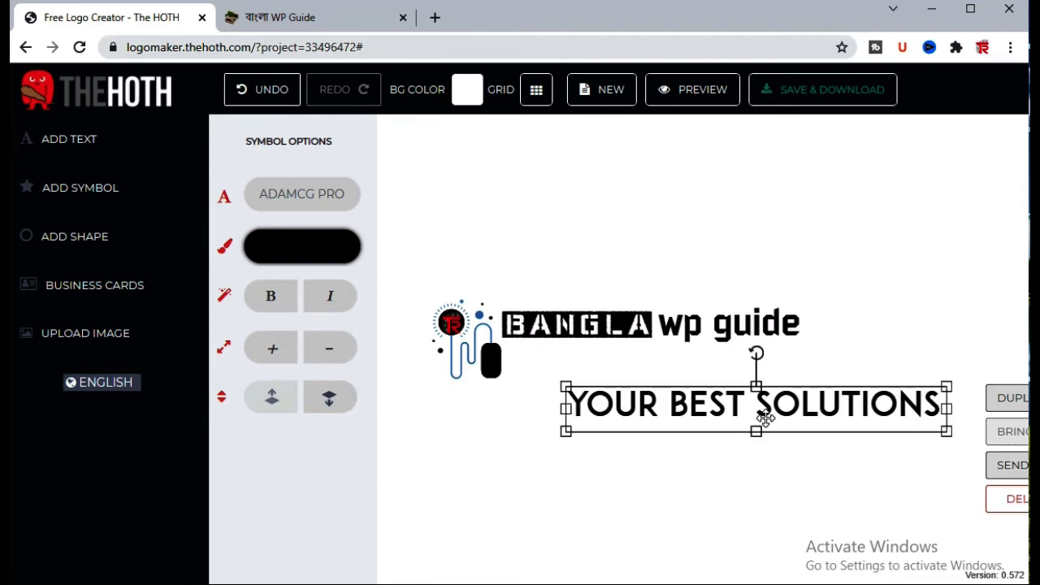
Step: Set the font of the "your best solutions" text to Bombardier and move it up directly beneath the logo name
{"action": "left_click", "coordinate": [300, 192]}
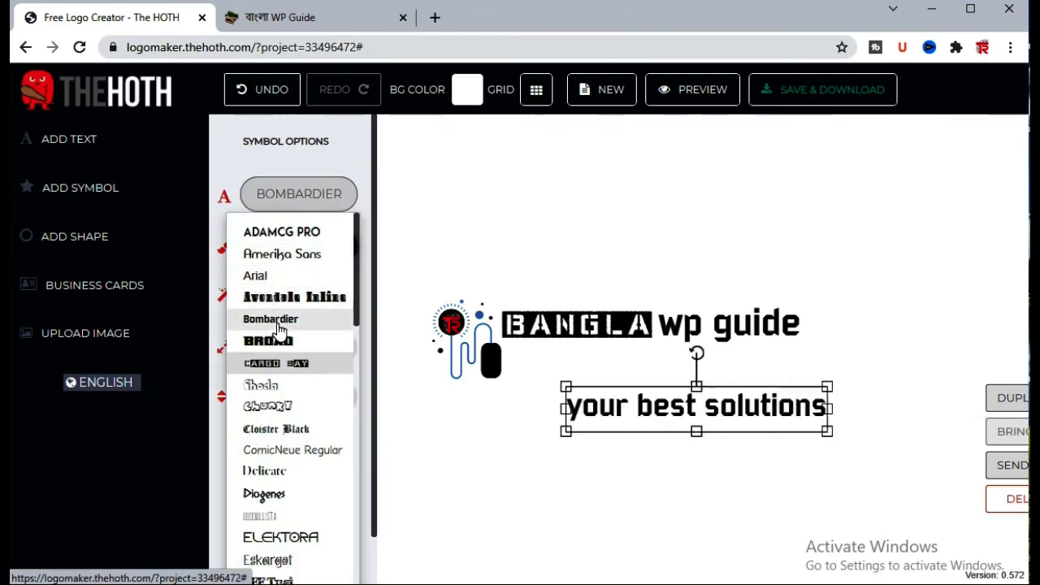
{"action": "left_click", "coordinate": [282, 323]}
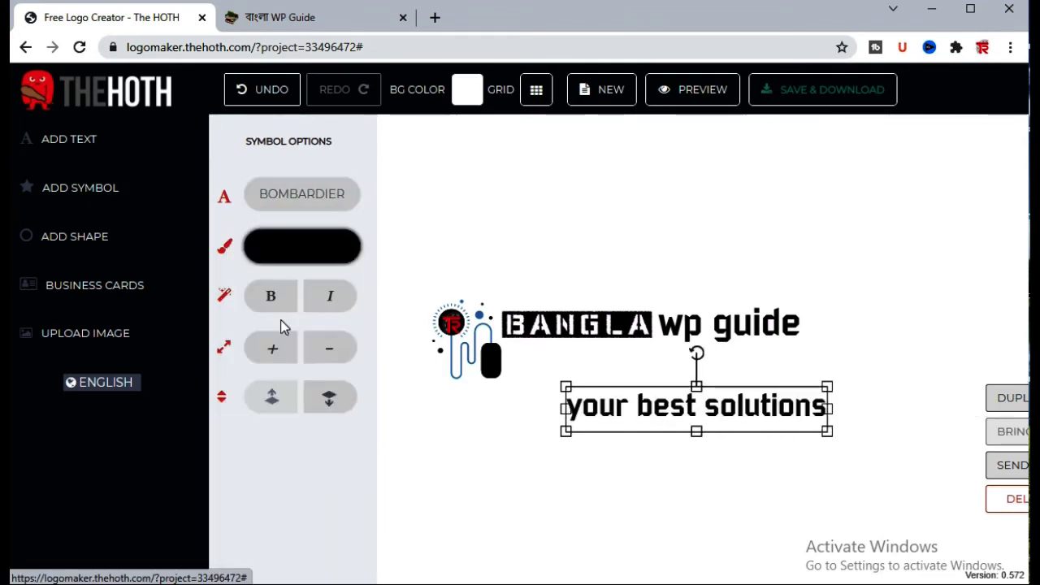
{"action": "left_click_drag", "start_coordinate": [676, 415], "coordinate": [639, 368]}
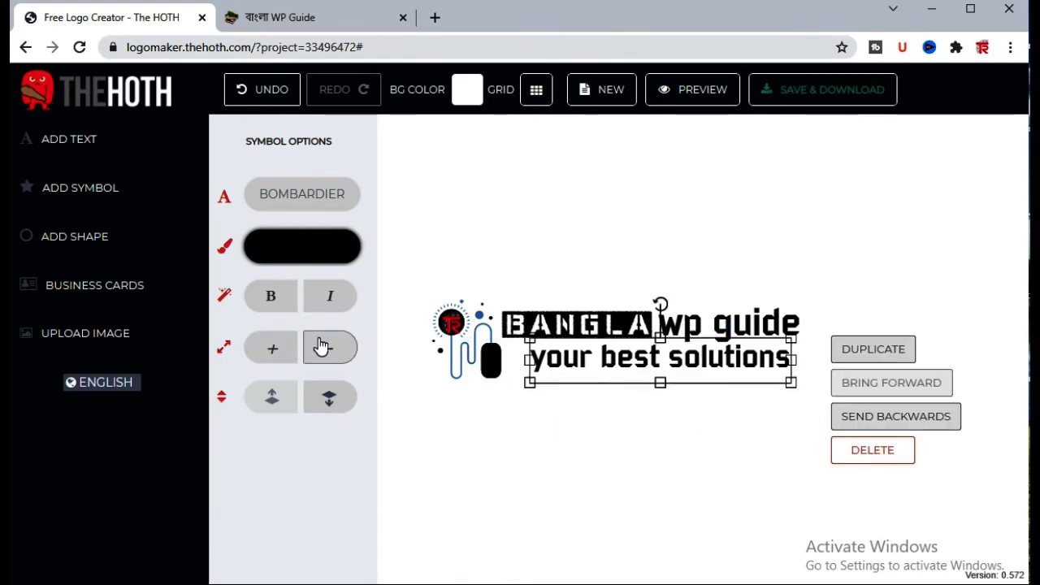
Step: Italicise the "your best solutions" tagline, shrink it and align it under "bangla" beside the symbol
{"action": "left_click", "coordinate": [333, 306]}
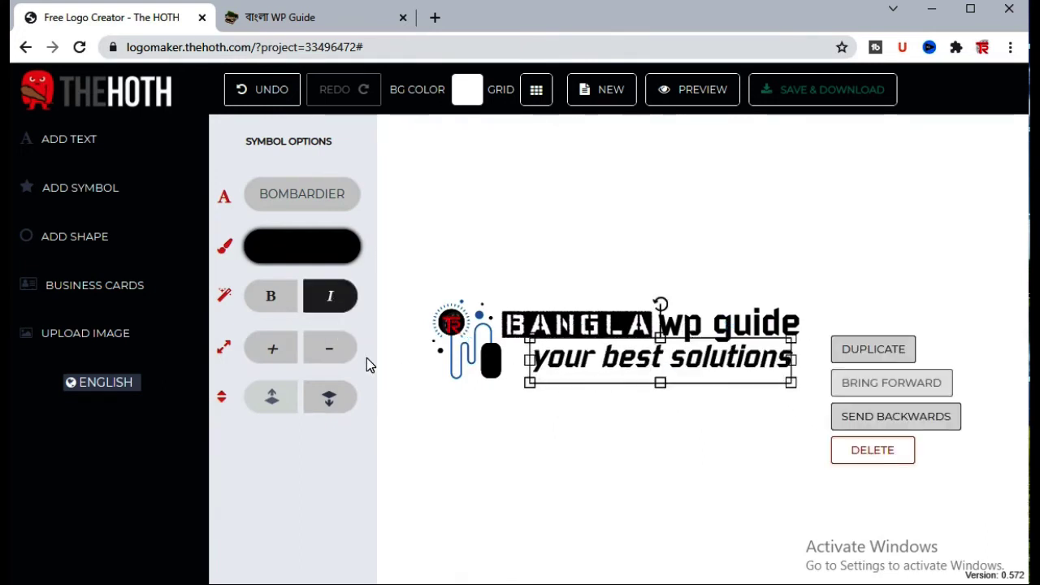
{"action": "left_click", "coordinate": [325, 352]}
{"action": "left_click", "coordinate": [328, 353]}
{"action": "left_click_drag", "start_coordinate": [634, 361], "coordinate": [564, 355]}
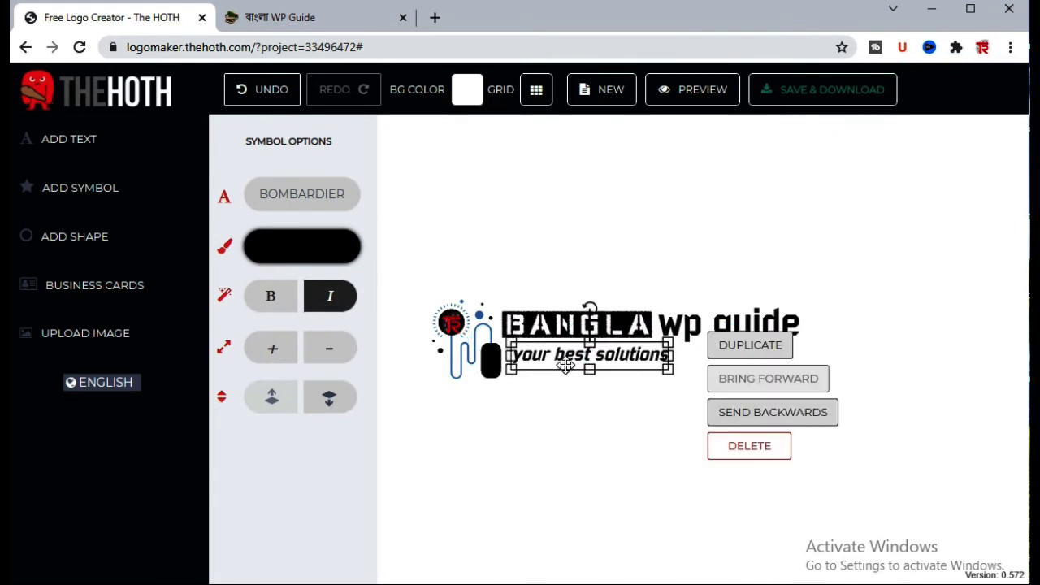
{"action": "left_click", "coordinate": [583, 434]}
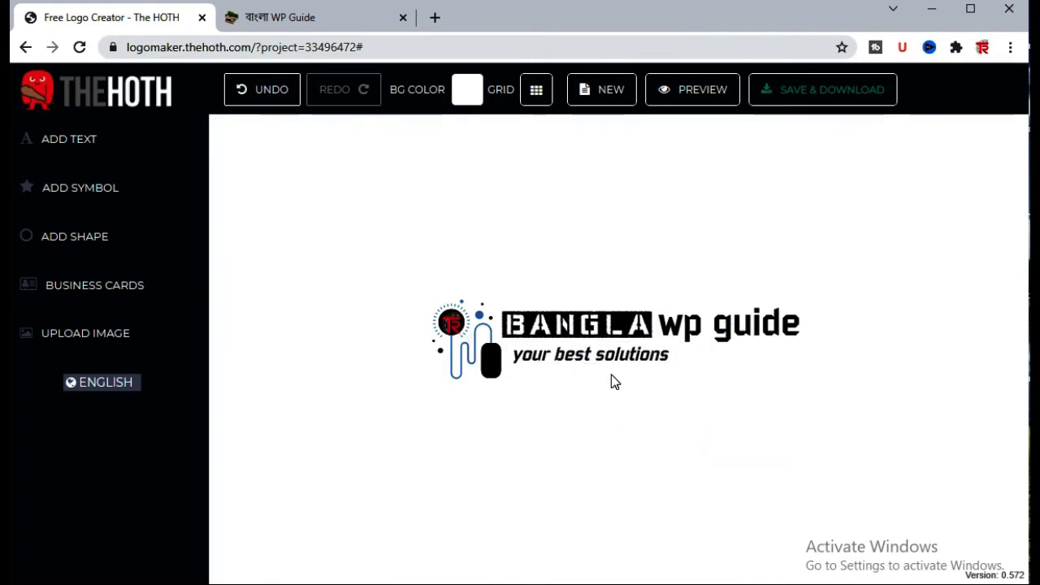
Step: Insert "wp" before "solutions" so the tagline reads "your best wp solutions"
{"action": "left_click", "coordinate": [601, 355]}
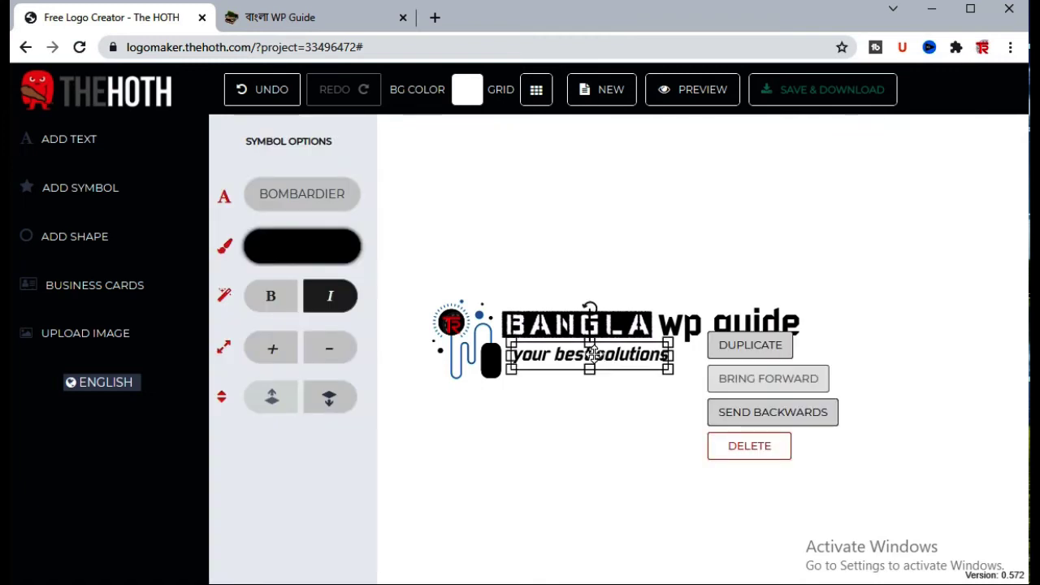
{"action": "left_click", "coordinate": [594, 355]}
{"action": "type", "text": "w"}
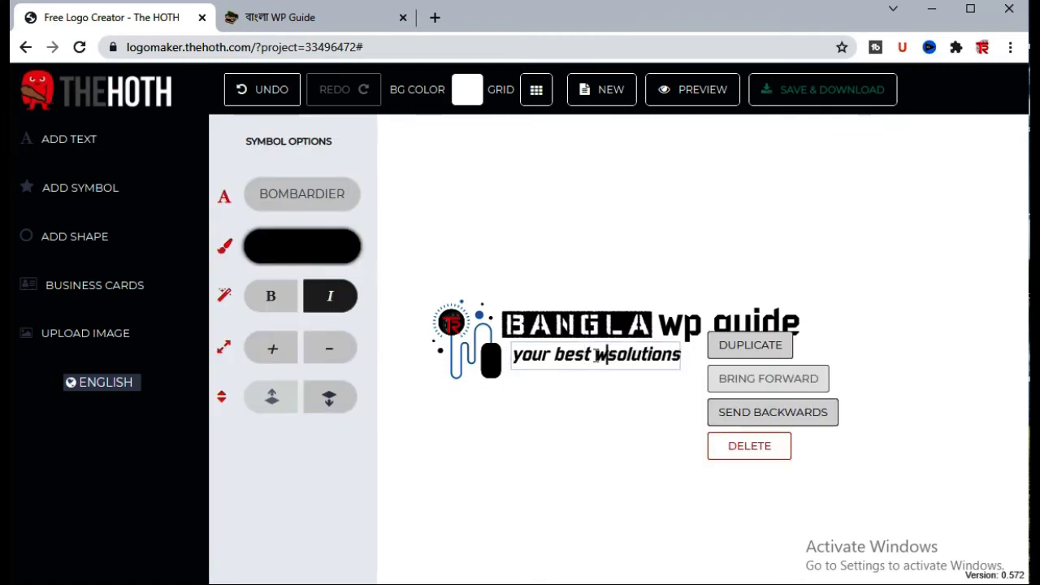
{"action": "type", "text": "p"}
{"action": "left_click", "coordinate": [445, 408]}
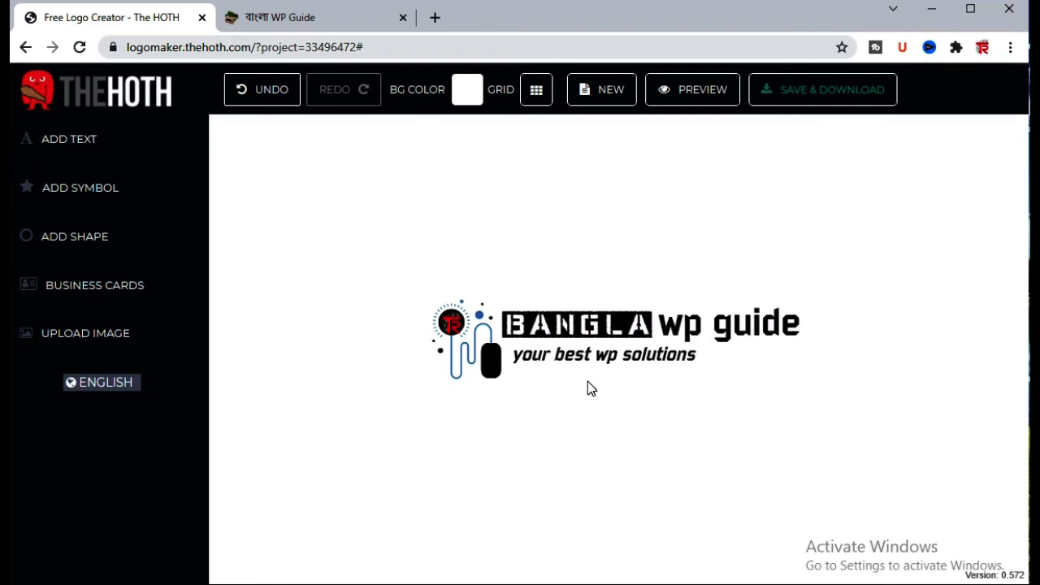
Step: Save the finished logo for download and copy the URL for editing it
{"action": "left_click", "coordinate": [809, 103]}
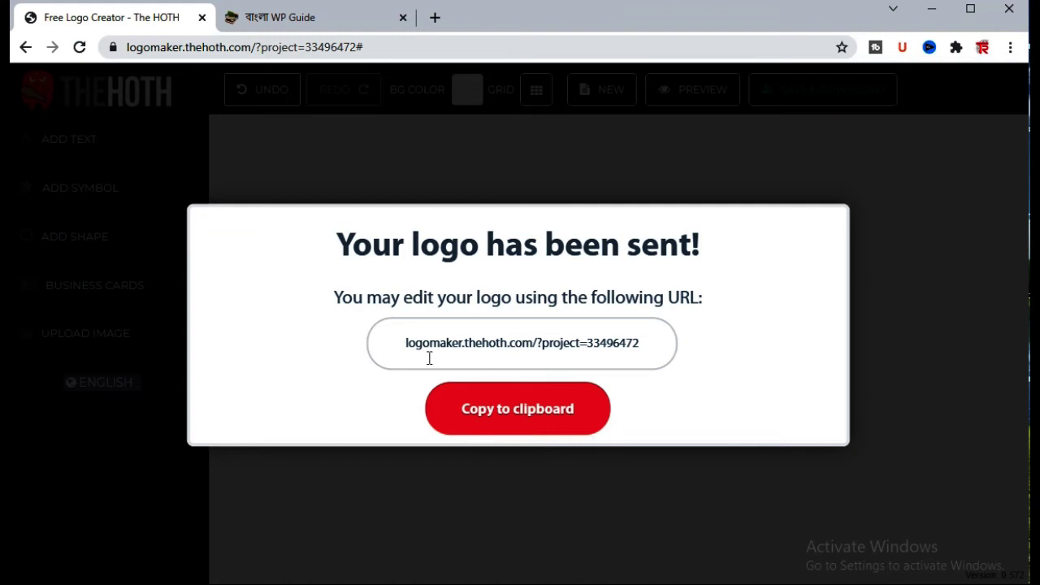
{"action": "left_click", "coordinate": [553, 421]}
{"action": "key", "text": "ctrl+c"}
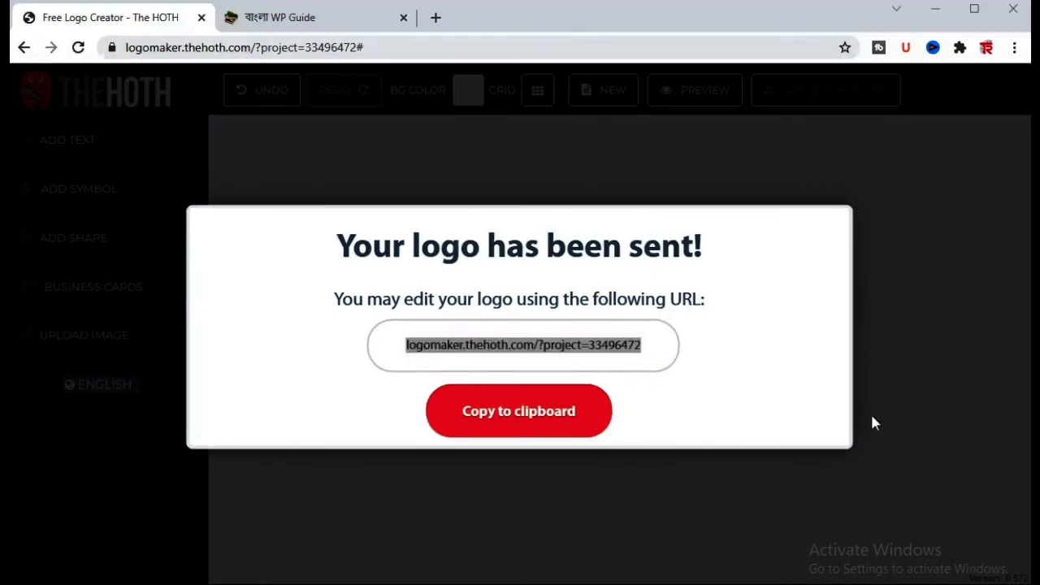
Step: Paste the copied logo project URL into a new browser tab and open the project in the editor
{"action": "left_click", "coordinate": [434, 17]}
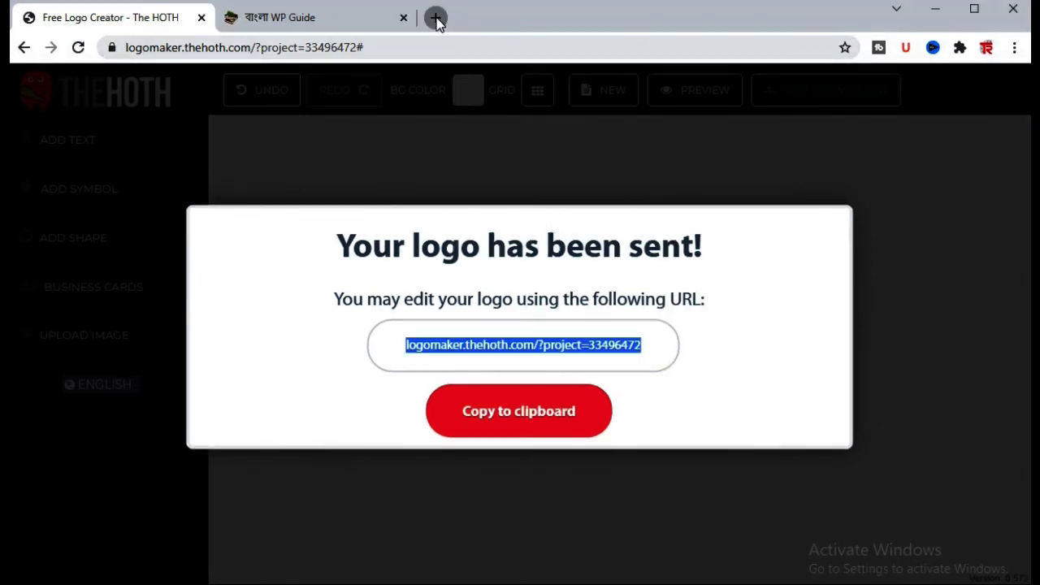
{"action": "right_click", "coordinate": [385, 50]}
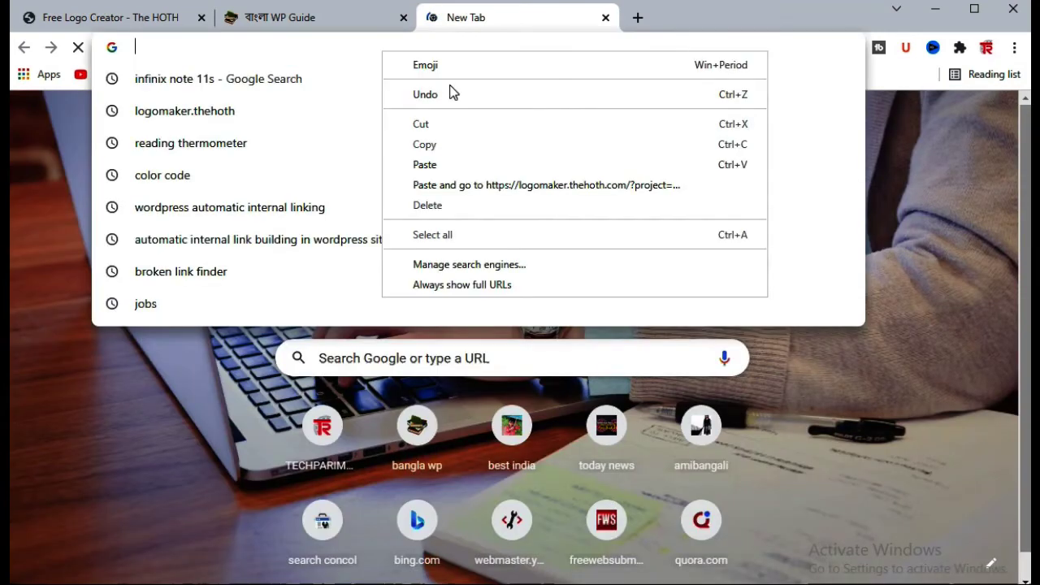
{"action": "left_click", "coordinate": [462, 165]}
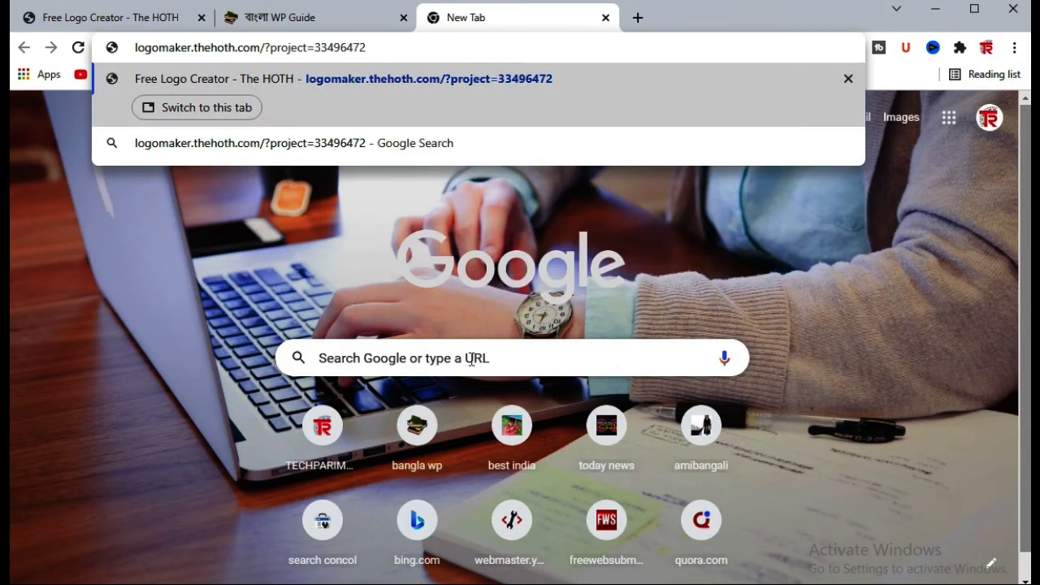
{"action": "left_click", "coordinate": [511, 77]}
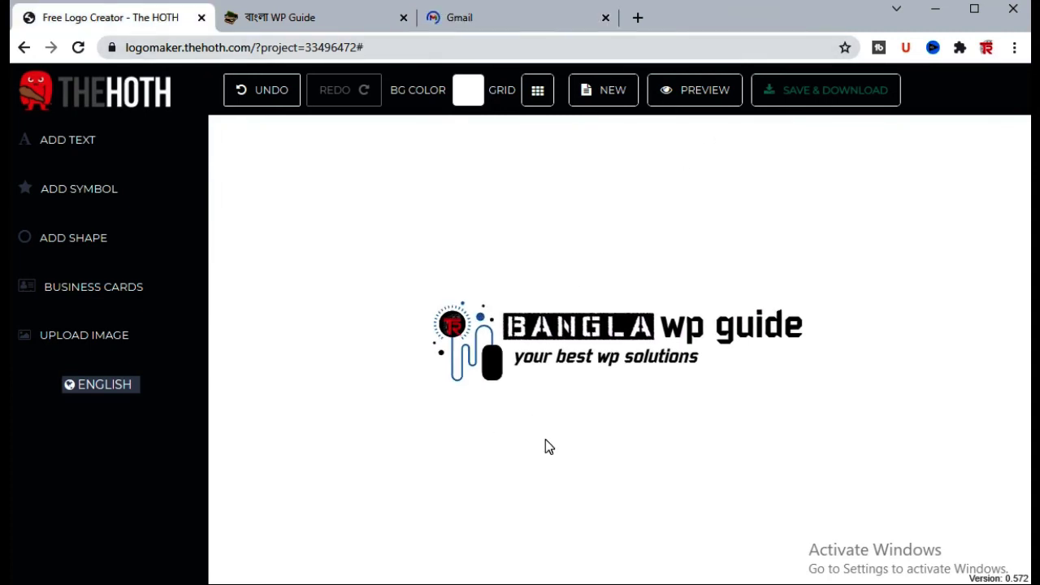
Step: Switch to Gmail, open the "Your Free Logo from The HOTH" message and download its latest premiumlogo.zip attachment
{"action": "left_click", "coordinate": [524, 28]}
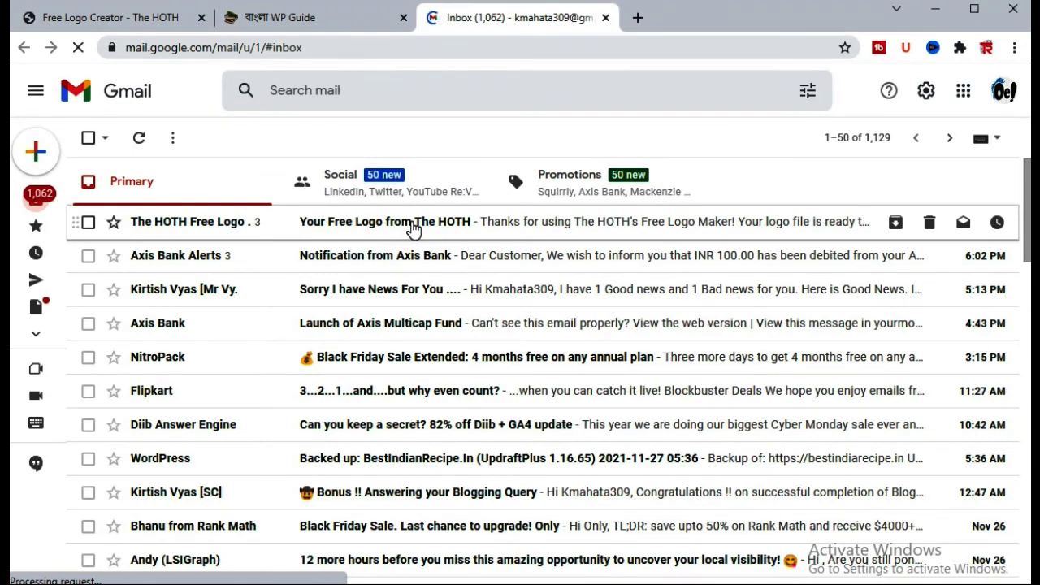
{"action": "left_click", "coordinate": [413, 229]}
{"action": "mouse_move", "coordinate": [204, 436]}
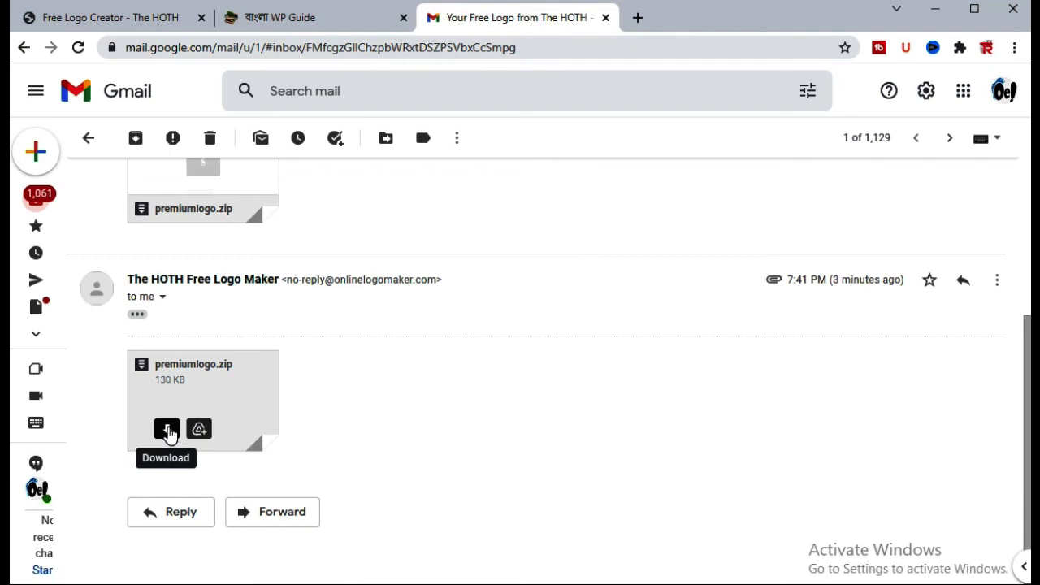
{"action": "left_click", "coordinate": [167, 432]}
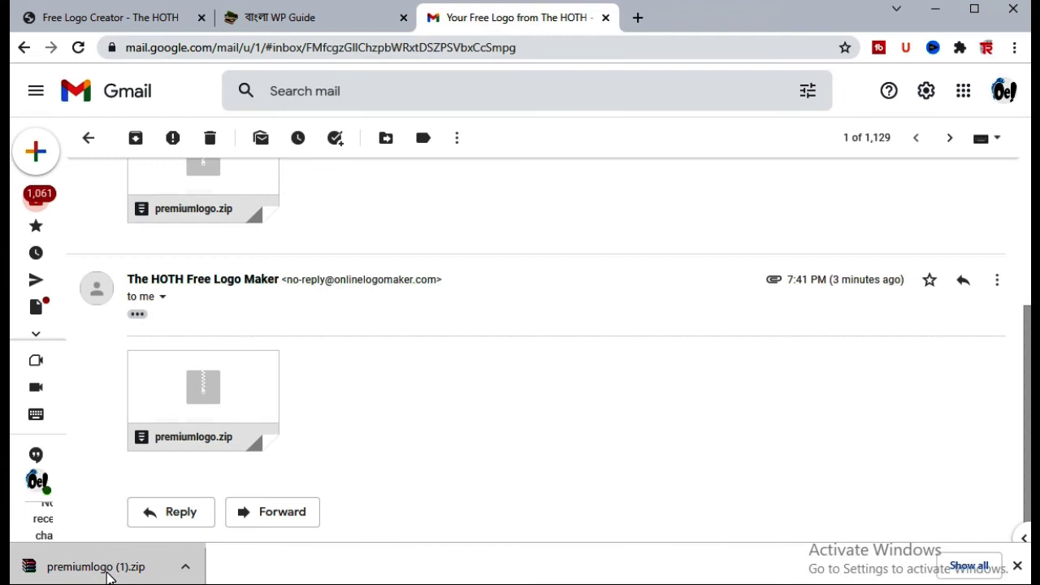
{"action": "left_click", "coordinate": [110, 570]}
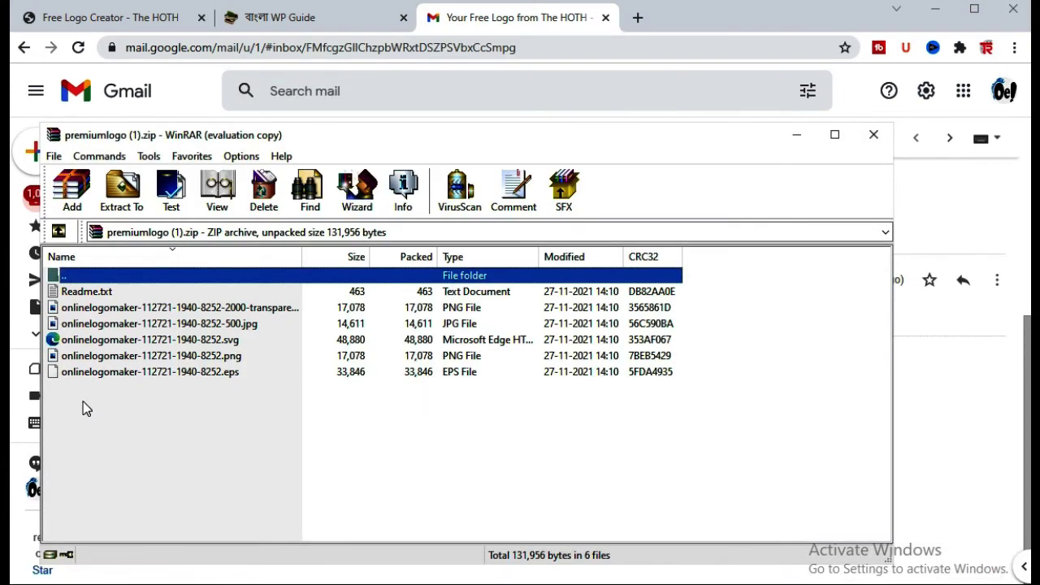
{"action": "left_click_drag", "start_coordinate": [83, 401], "coordinate": [199, 311]}
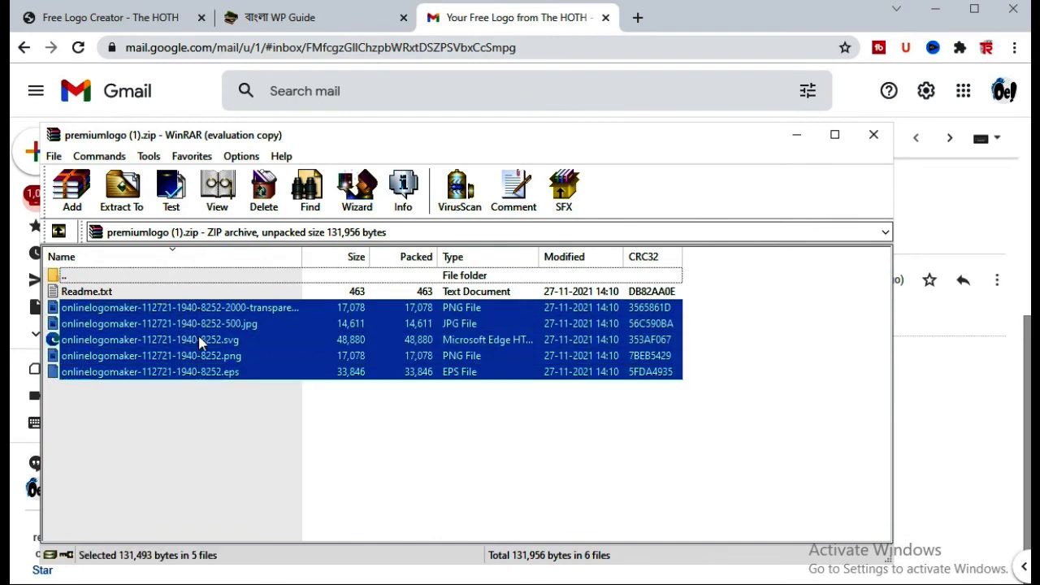
{"action": "left_click", "coordinate": [122, 415]}
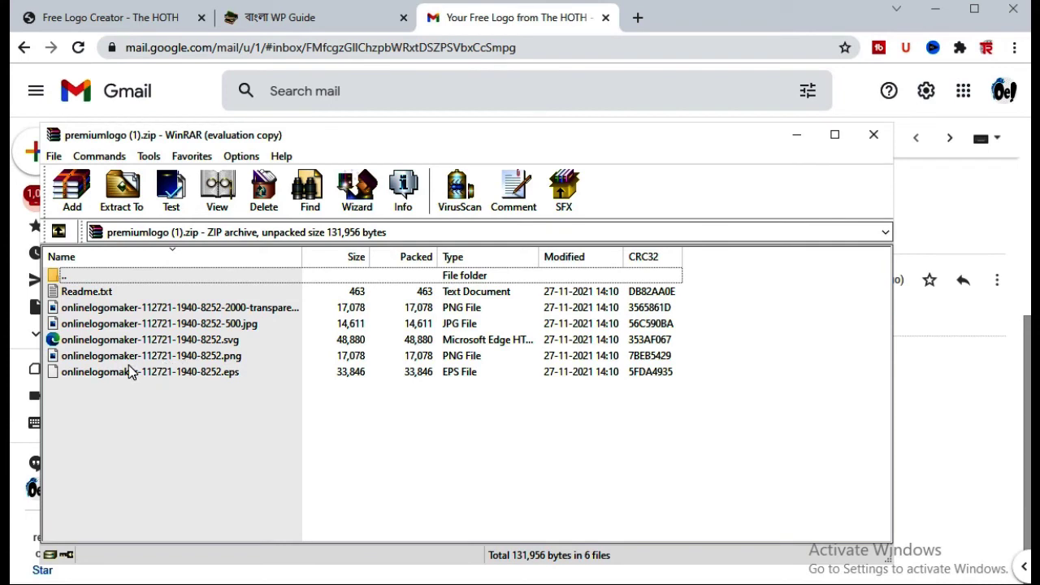
{"action": "left_click_drag", "start_coordinate": [147, 361], "coordinate": [2, 480]}
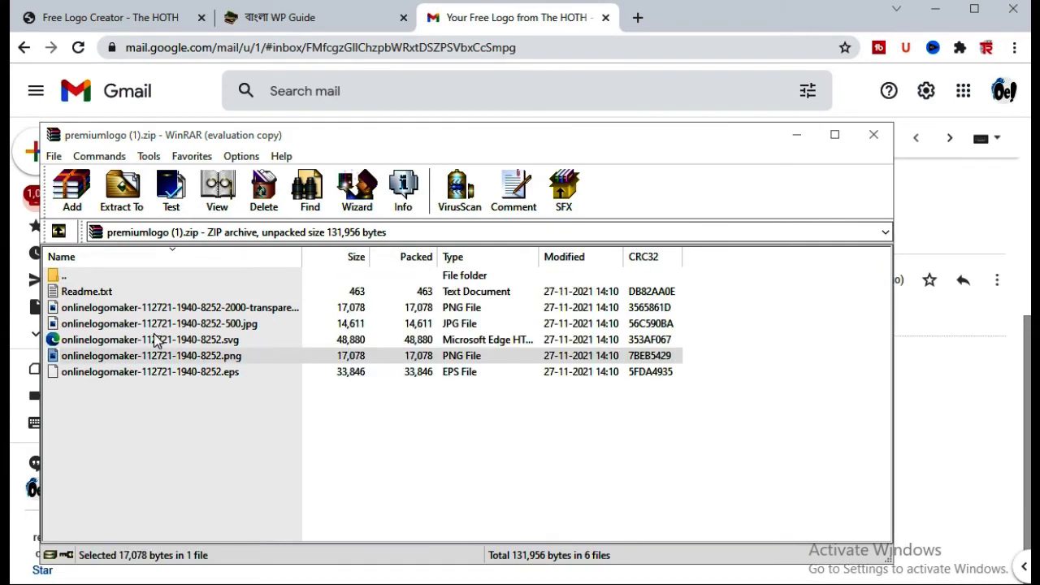
{"action": "left_click", "coordinate": [874, 135]}
Step: View the extracted logo PNG from the desktop in a new browser tab, and close that tab
{"action": "left_click", "coordinate": [706, 21]}
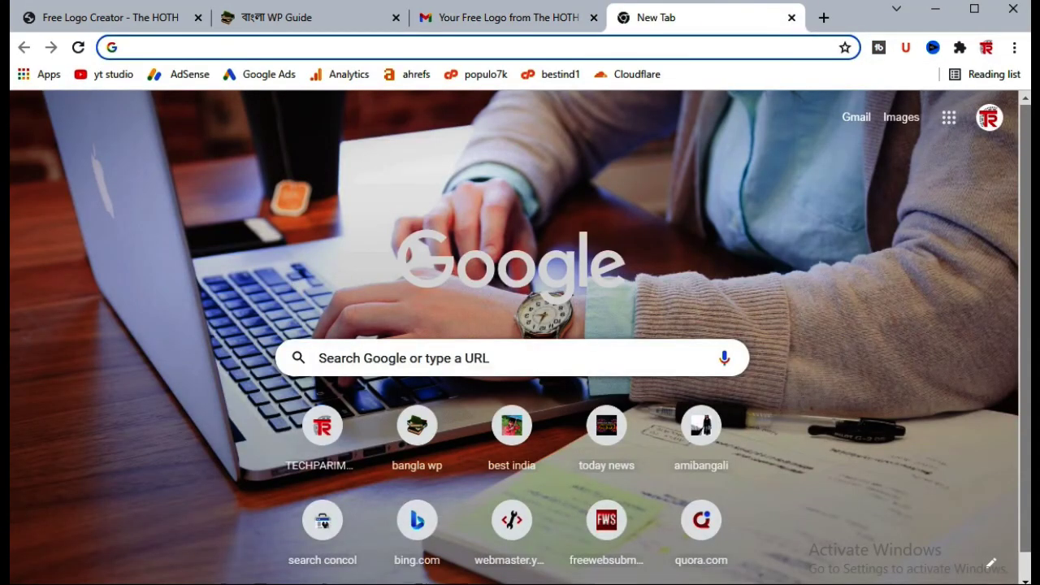
{"action": "left_click_drag", "start_coordinate": [11, 394], "coordinate": [275, 46]}
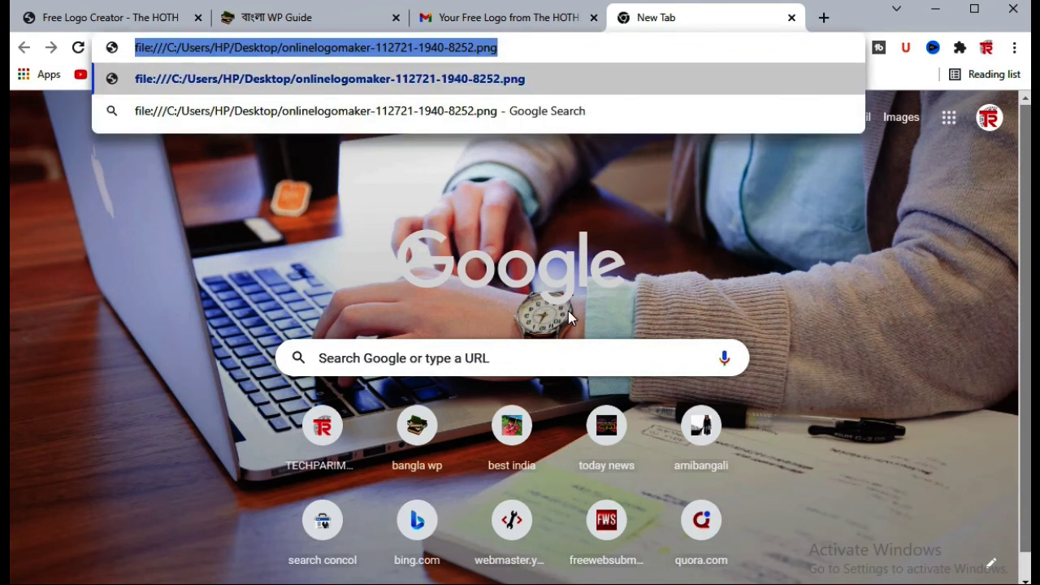
{"action": "key", "text": "Return"}
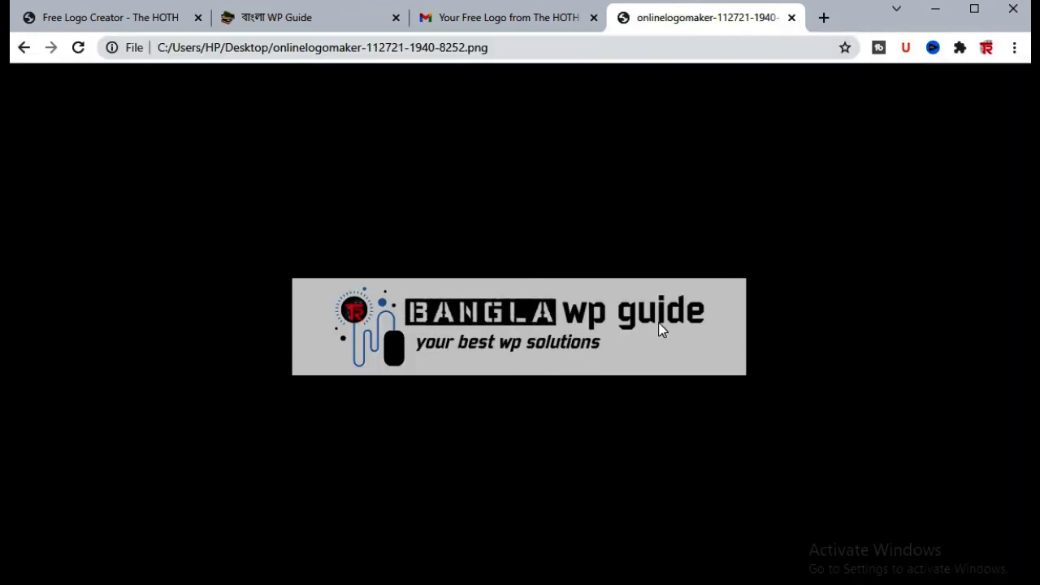
{"action": "left_click", "coordinate": [791, 17]}
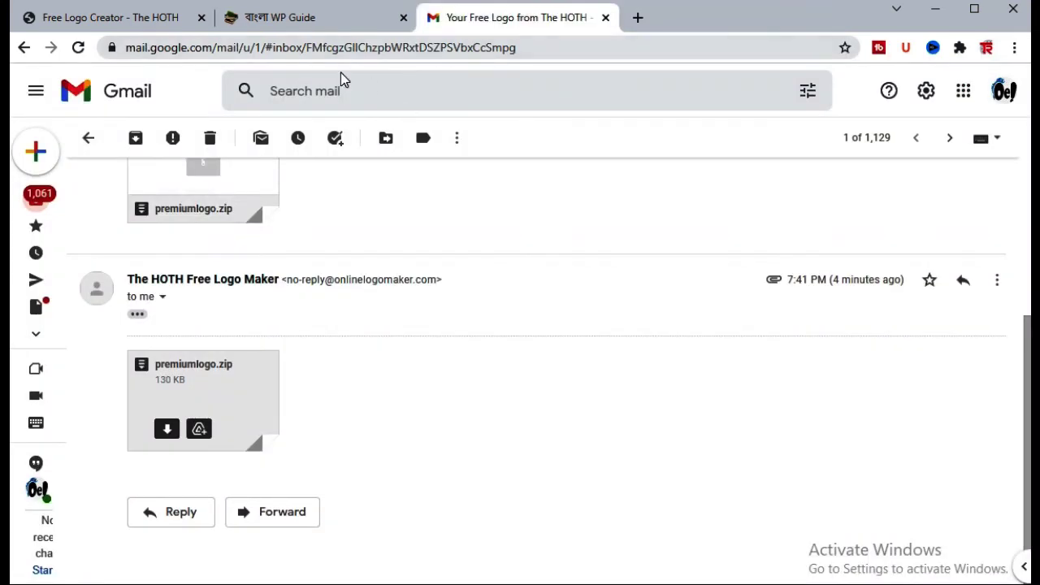
Step: Switch to the WordPress dashboard of the WP Guide site and open the theme customizer
{"action": "key", "text": "ctrl+shift+Tab"}
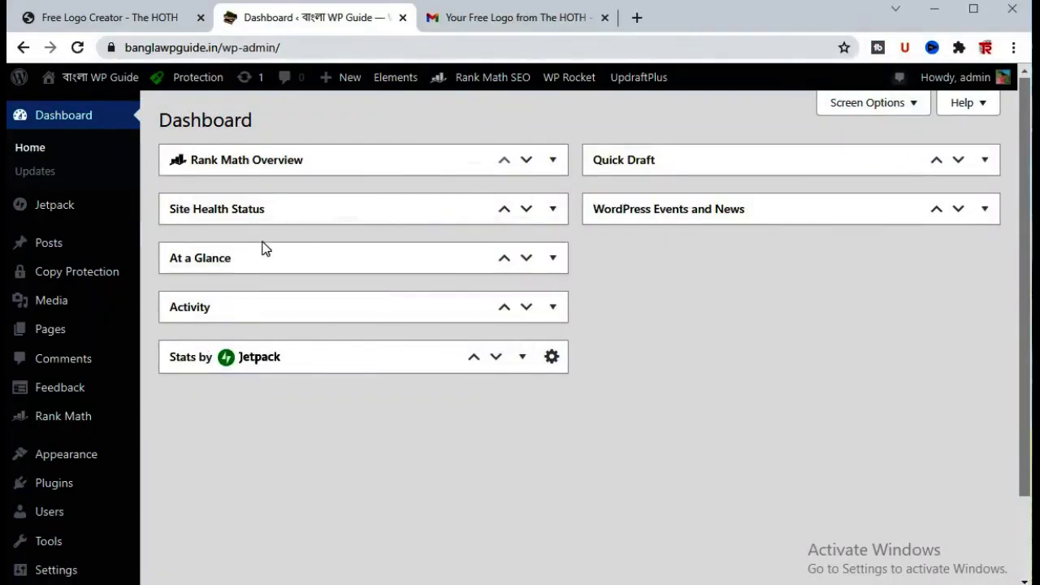
{"action": "mouse_move", "coordinate": [87, 463]}
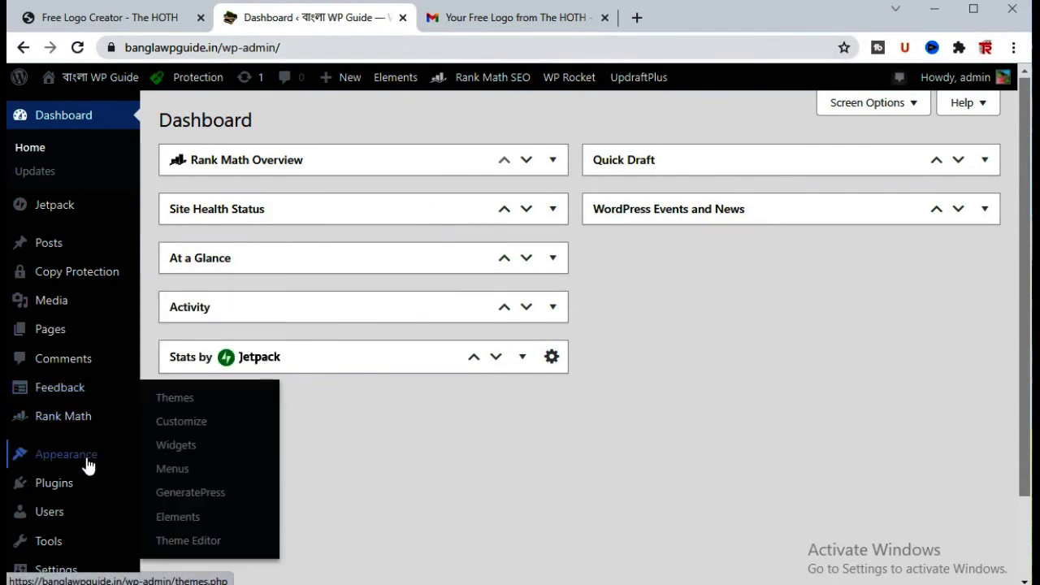
{"action": "left_click", "coordinate": [193, 429]}
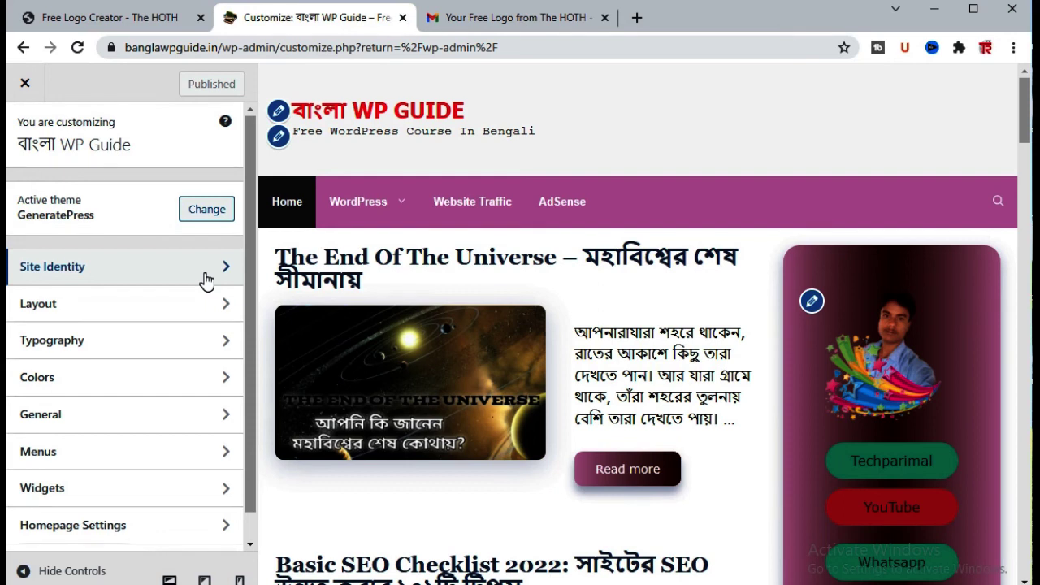
Step: Hide the site title and the site tagline in the theme's Site Identity settings
{"action": "left_click", "coordinate": [206, 274]}
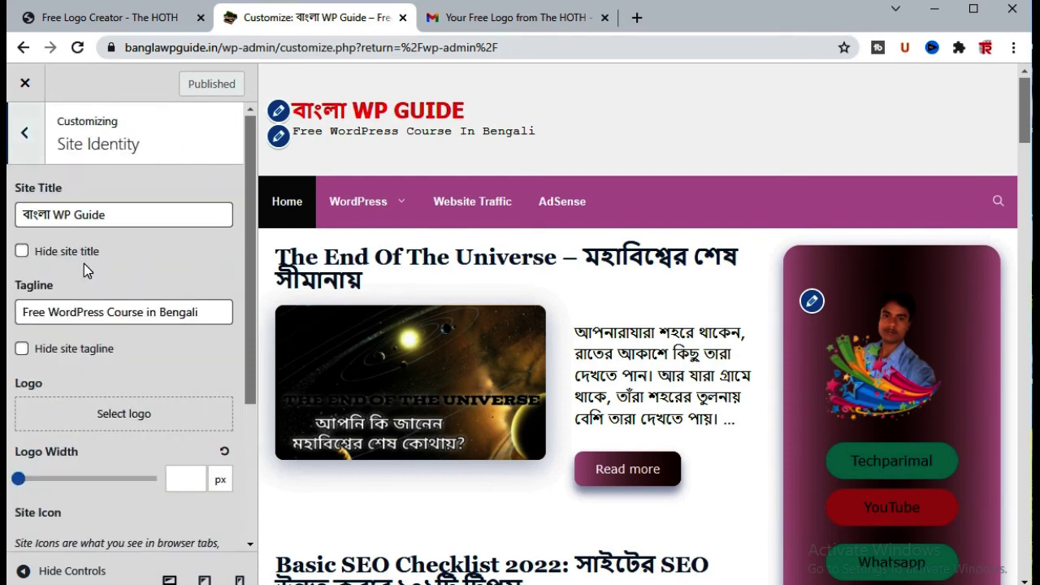
{"action": "left_click", "coordinate": [21, 252]}
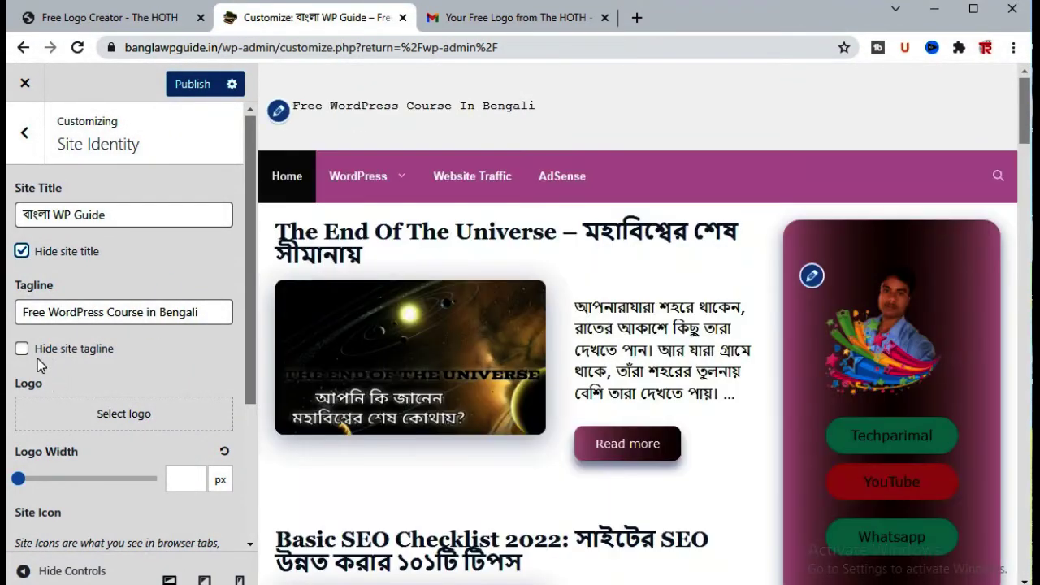
{"action": "left_click", "coordinate": [21, 349]}
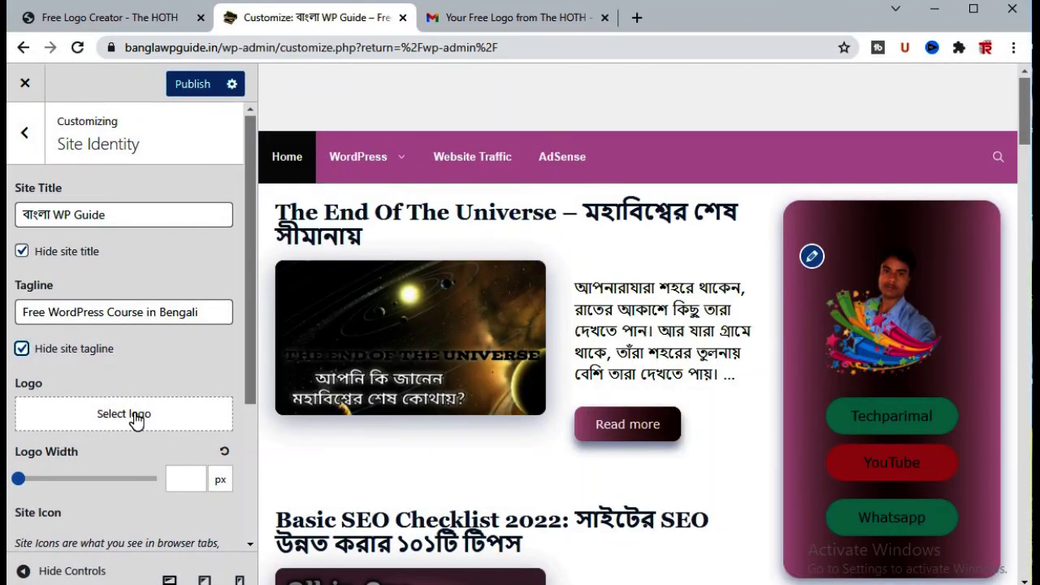
{"action": "left_click", "coordinate": [135, 416]}
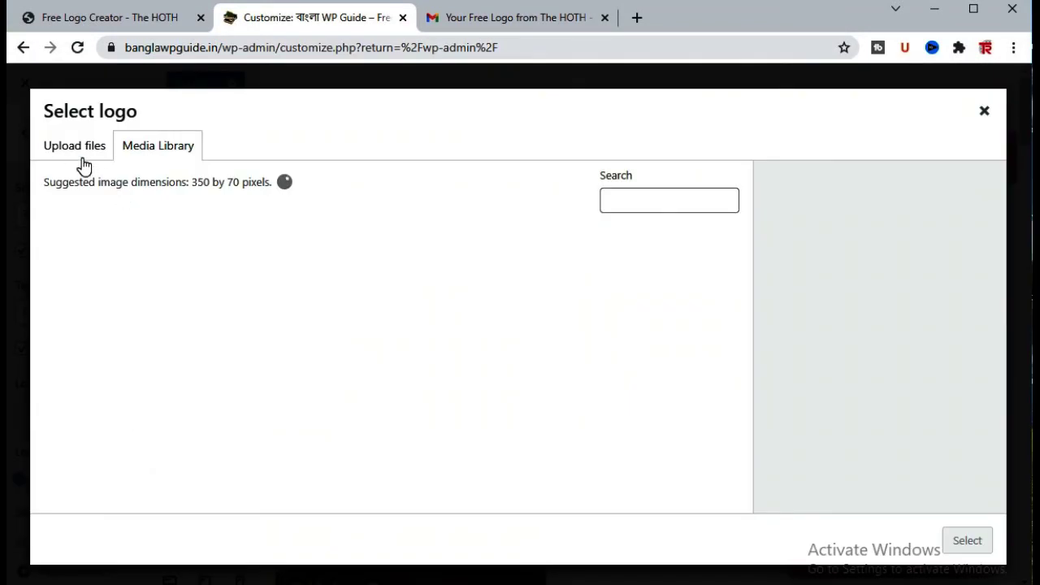
{"action": "left_click", "coordinate": [73, 151]}
{"action": "left_click", "coordinate": [504, 357]}
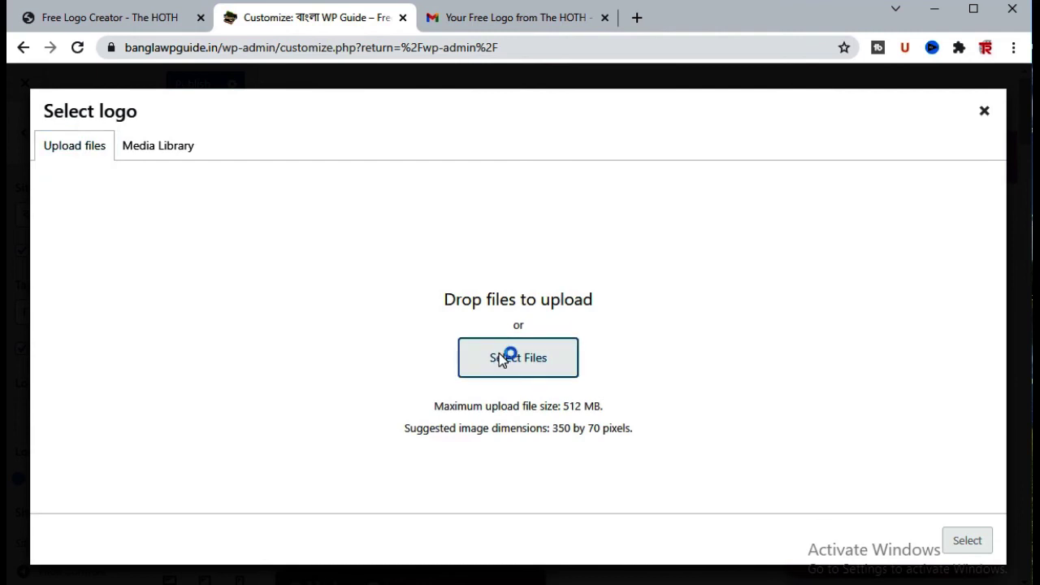
{"action": "left_click", "coordinate": [489, 301]}
{"action": "left_click", "coordinate": [811, 518]}
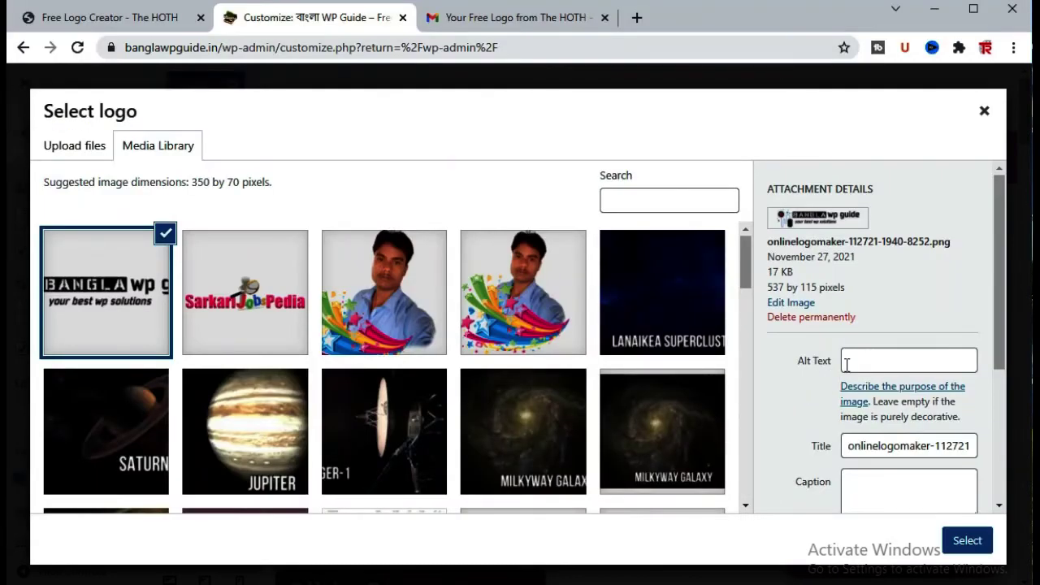
Step: Set both the alt text and the title of the uploaded logo image to "bangla wp guide"
{"action": "left_click", "coordinate": [869, 361]}
{"action": "type", "text": "bangla wp guide"}
{"action": "left_click_drag", "start_coordinate": [931, 363], "coordinate": [848, 361]}
{"action": "right_click", "coordinate": [862, 365]}
{"action": "left_click", "coordinate": [872, 167]}
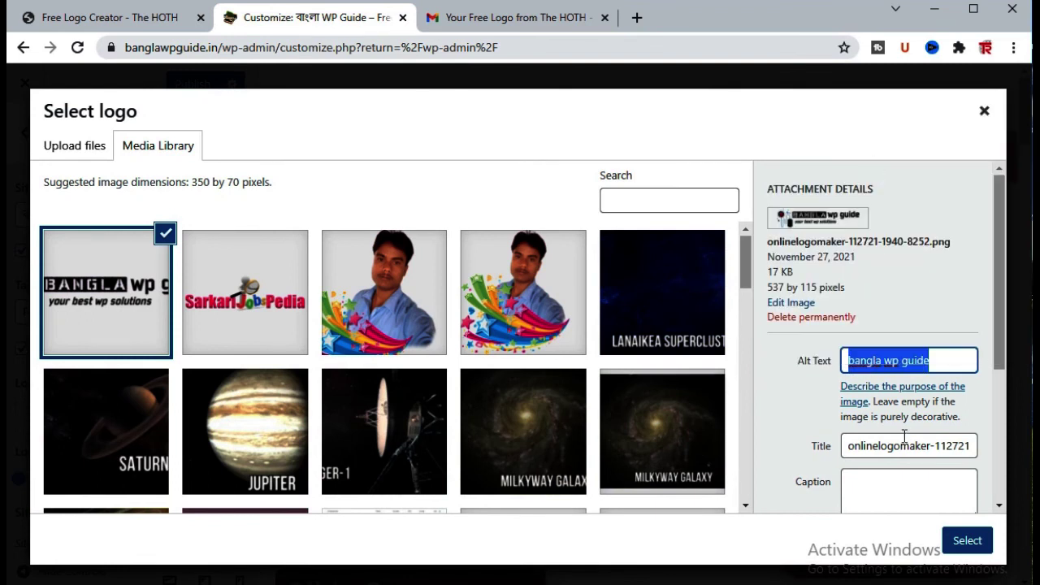
{"action": "left_click_drag", "start_coordinate": [851, 452], "coordinate": [1030, 460]}
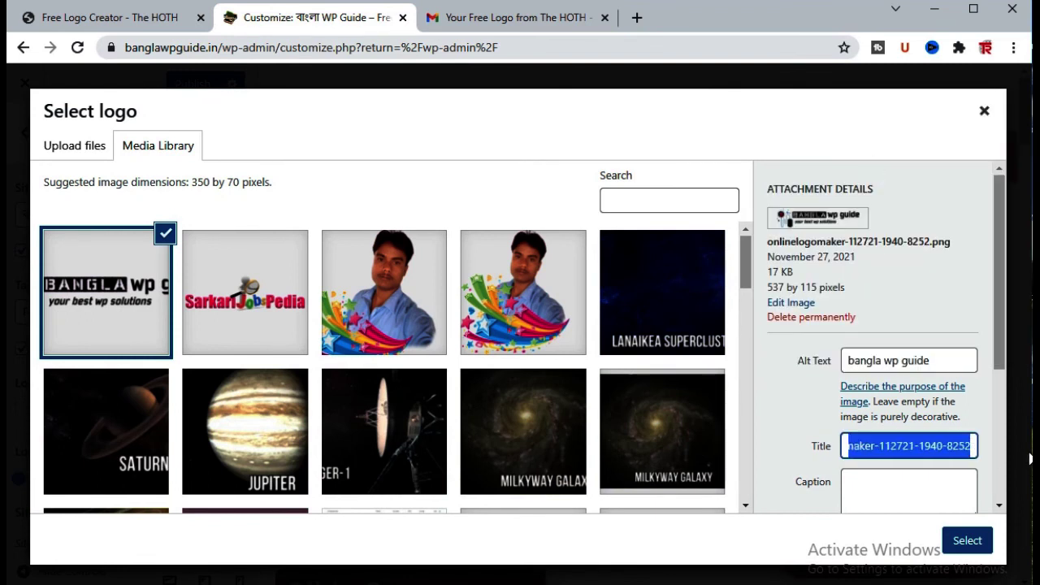
{"action": "right_click", "coordinate": [949, 443]}
{"action": "left_click", "coordinate": [869, 263]}
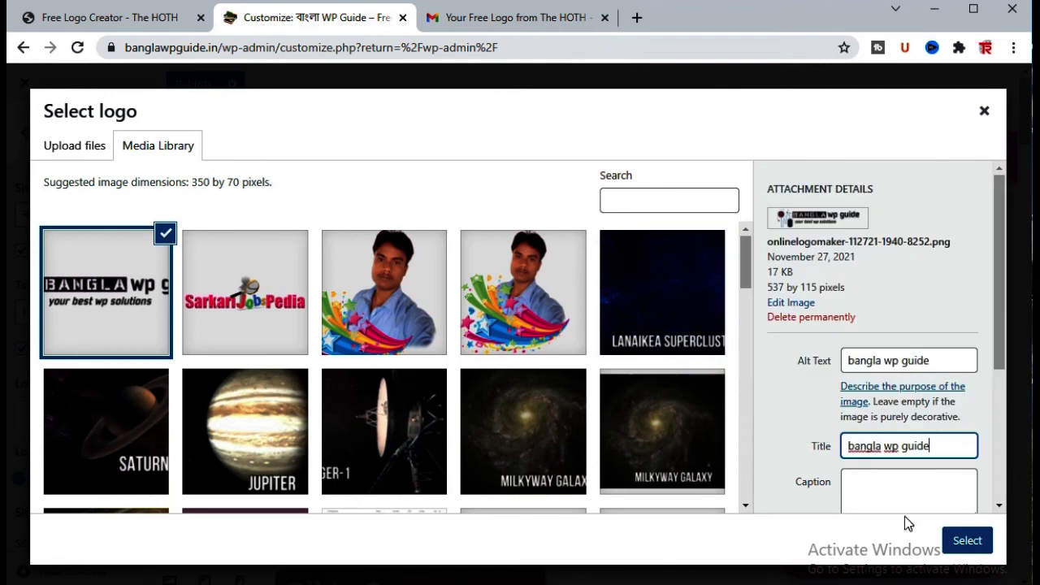
Step: Select the uploaded image as the site logo and crop off the empty margins at its left and right ends
{"action": "left_click", "coordinate": [963, 541]}
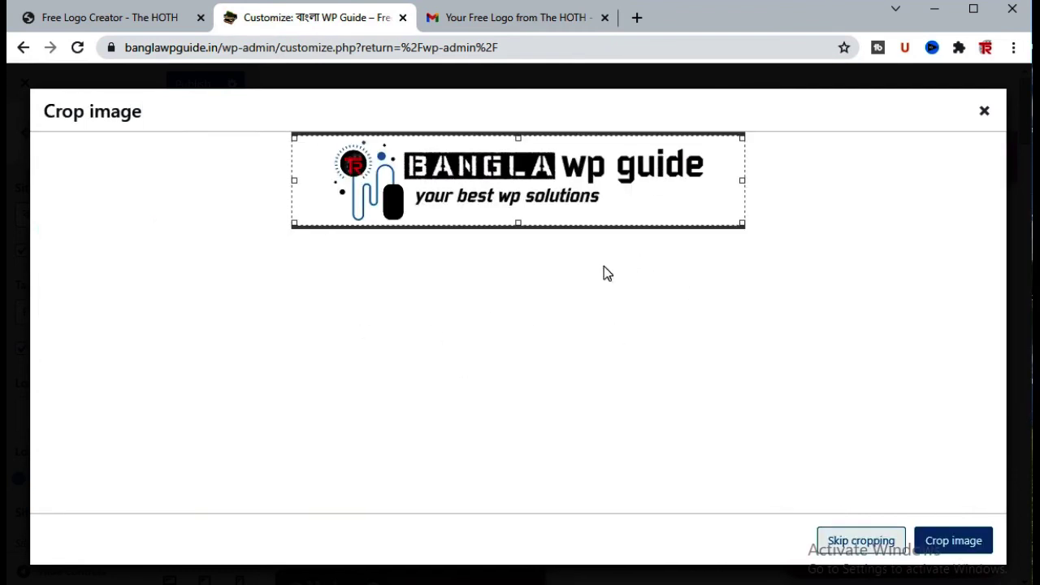
{"action": "left_click_drag", "start_coordinate": [293, 177], "coordinate": [332, 178]}
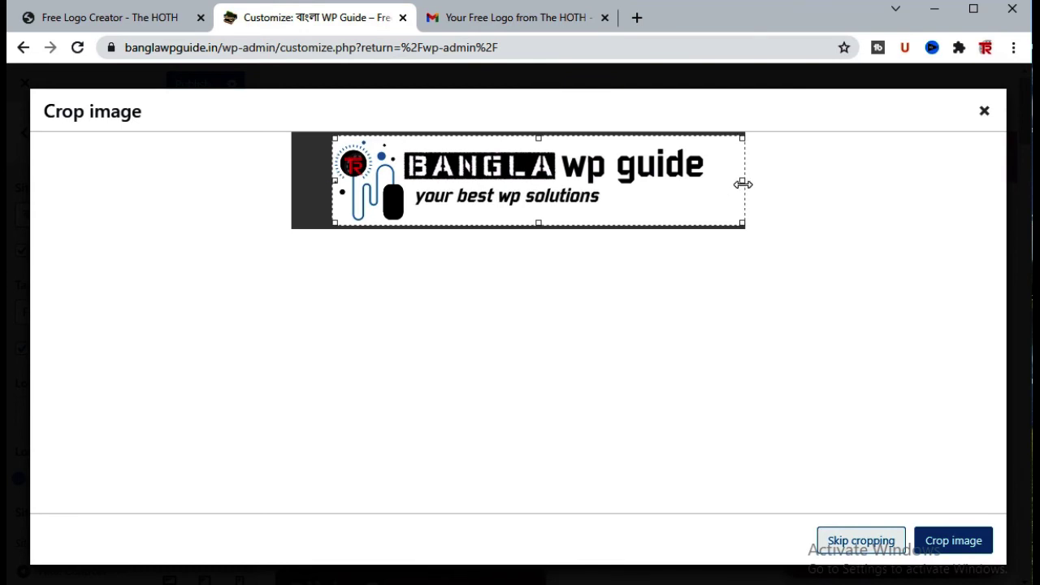
{"action": "left_click_drag", "start_coordinate": [743, 178], "coordinate": [708, 176]}
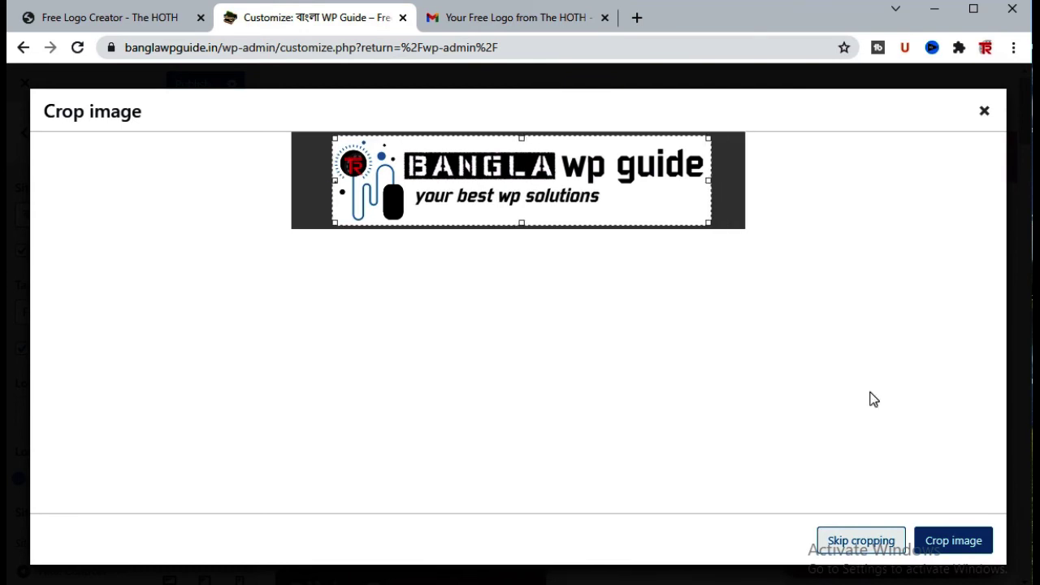
{"action": "left_click", "coordinate": [966, 549]}
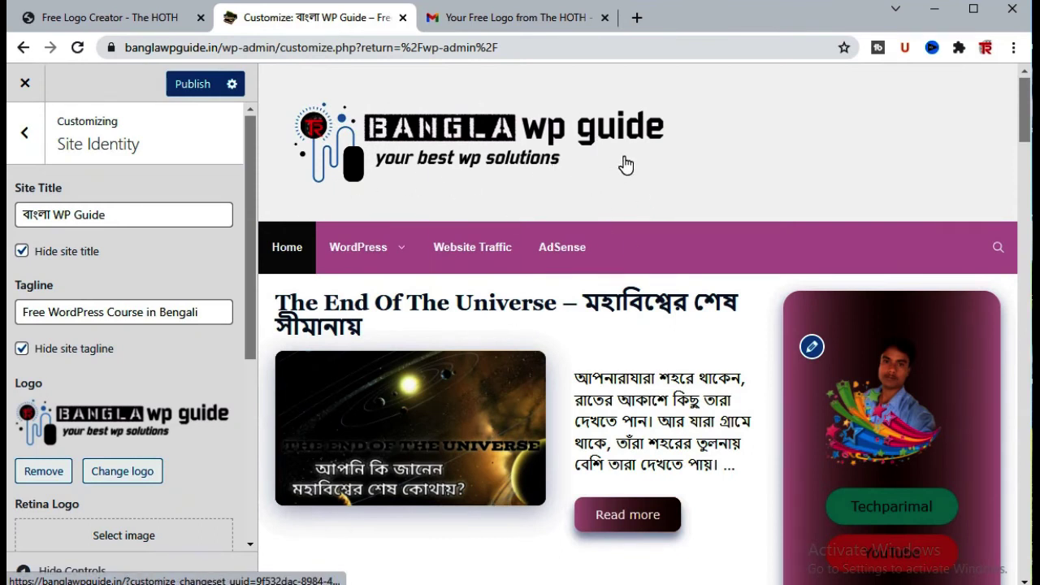
Step: Publish the new logo with the hidden title and tagline, and return to the main customizer sections
{"action": "scroll", "coordinate": [148, 404], "scroll_direction": "down", "scroll_amount": 4}
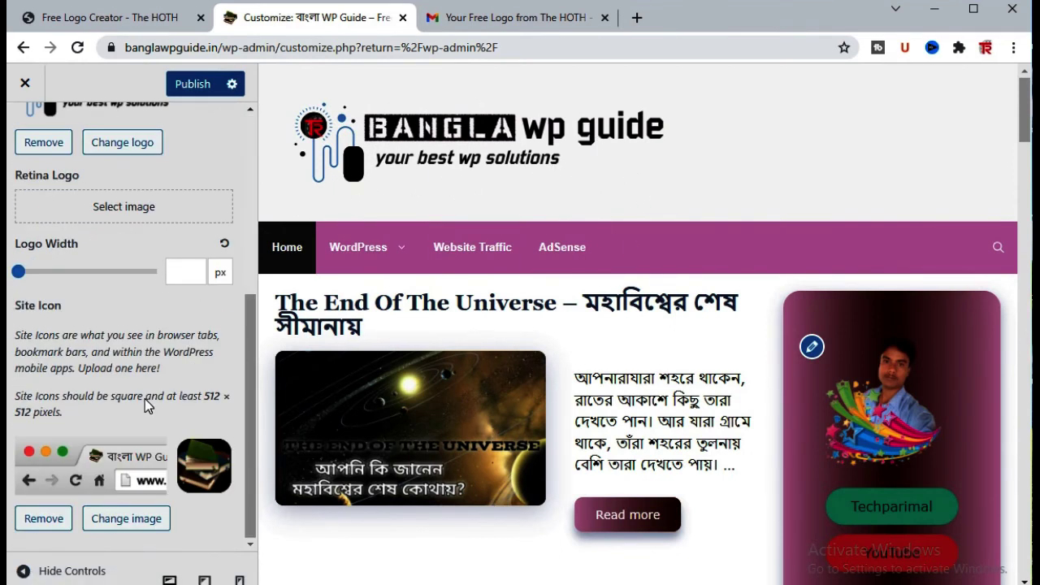
{"action": "scroll", "coordinate": [196, 199], "scroll_direction": "up", "scroll_amount": 5}
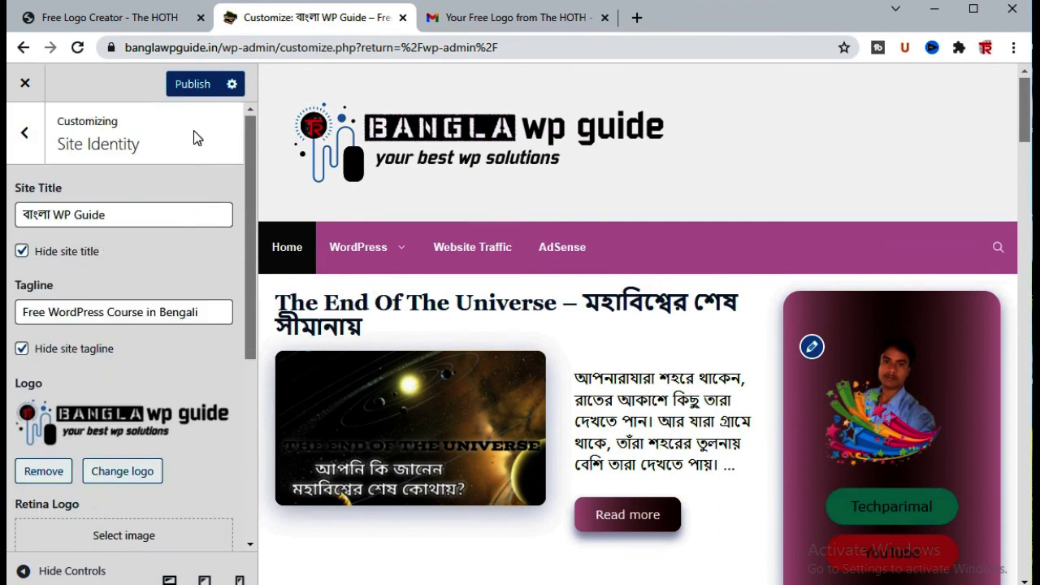
{"action": "left_click", "coordinate": [188, 89]}
{"action": "left_click", "coordinate": [29, 140]}
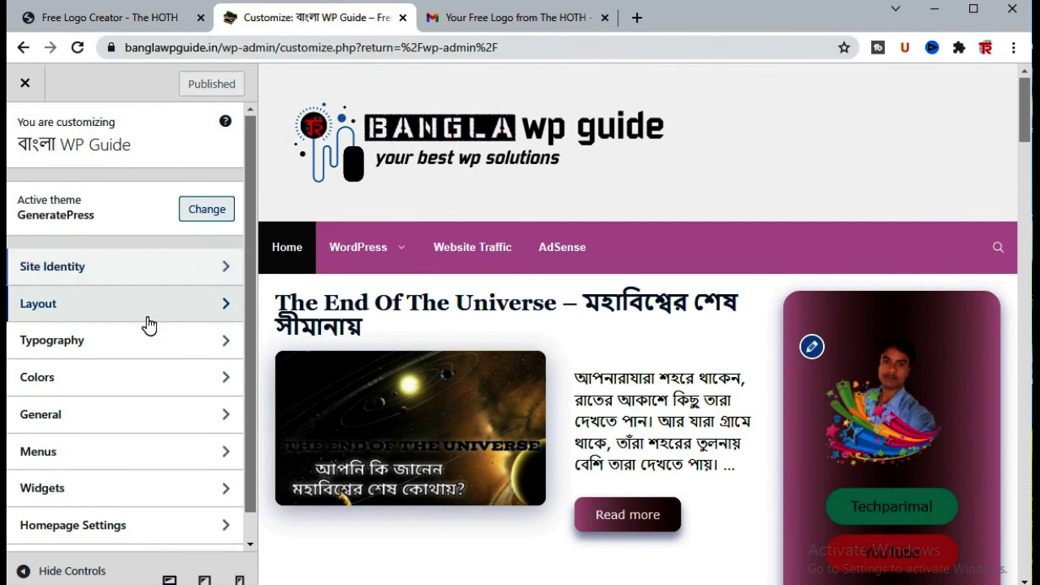
Step: Apply the Navigation After - Centered header preset and set the desktop header padding to 0 on all four sides
{"action": "left_click", "coordinate": [140, 317]}
{"action": "left_click", "coordinate": [169, 242]}
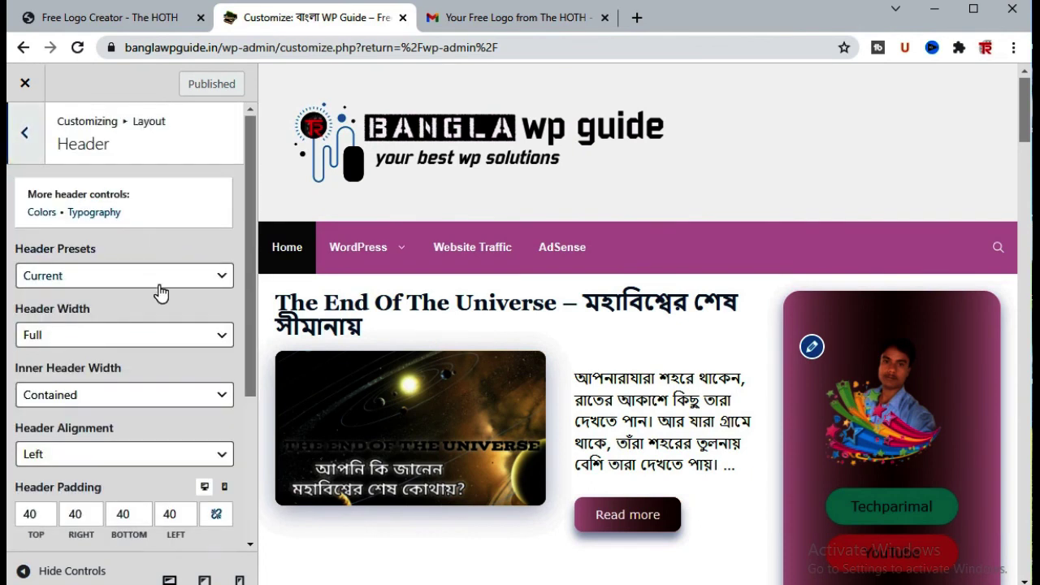
{"action": "left_click", "coordinate": [185, 280]}
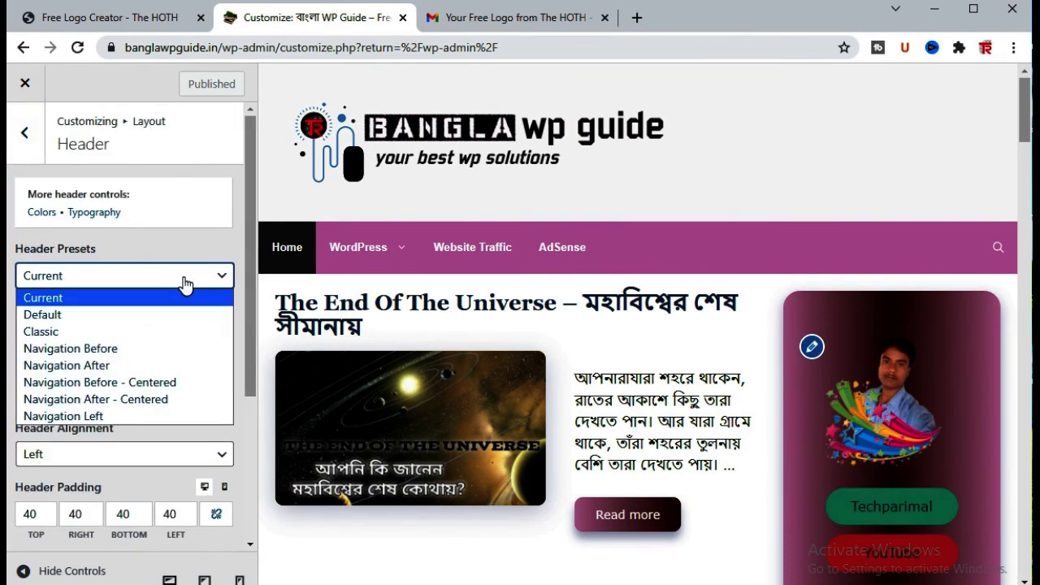
{"action": "left_click", "coordinate": [150, 399]}
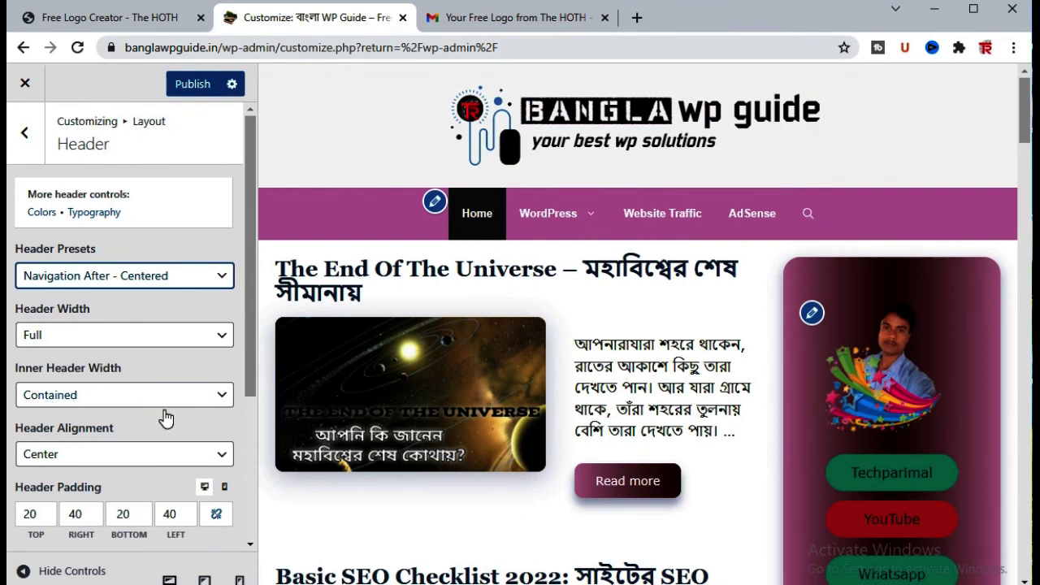
{"action": "scroll", "coordinate": [142, 461], "scroll_direction": "down", "scroll_amount": 1}
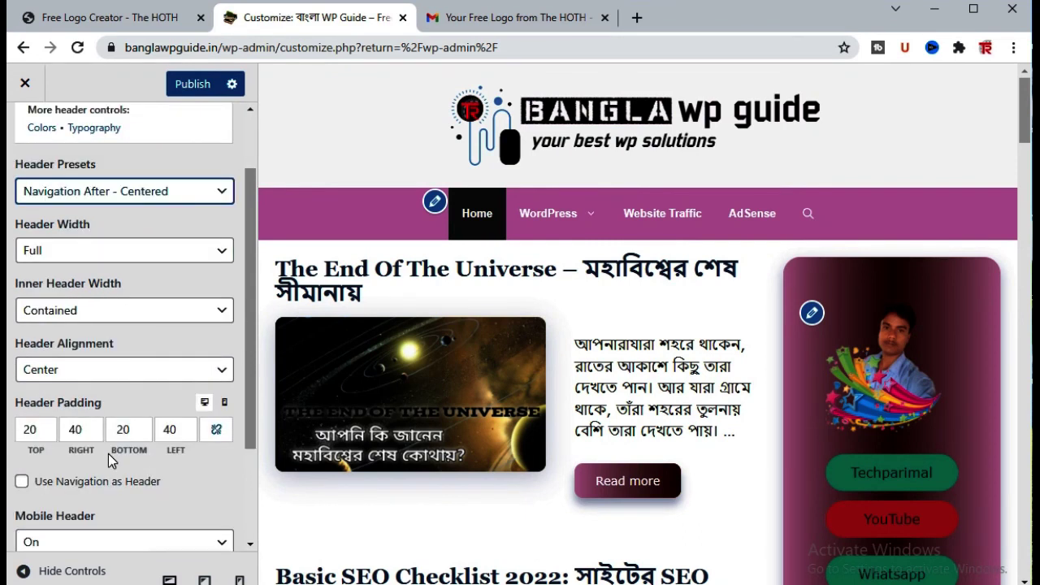
{"action": "left_click", "coordinate": [45, 434]}
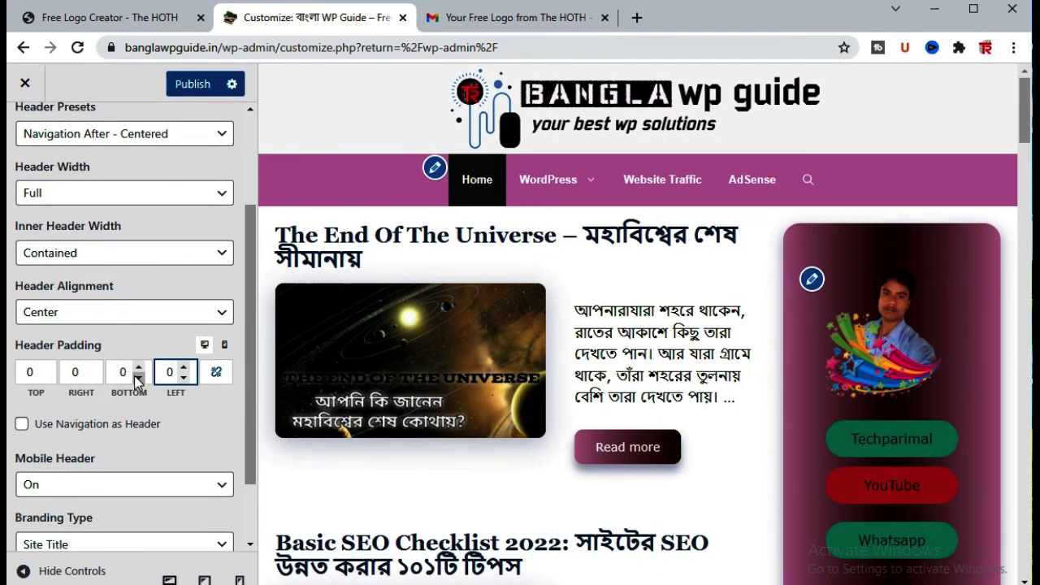
Step: Show the mobile header padding settings and set Mobile Header to Off
{"action": "left_click", "coordinate": [226, 346]}
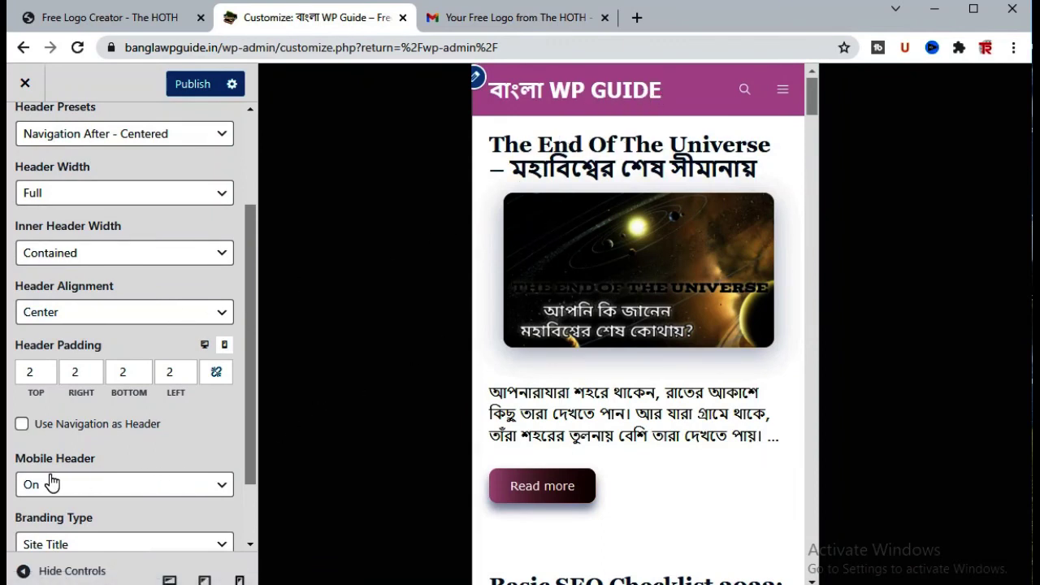
{"action": "left_click", "coordinate": [170, 486]}
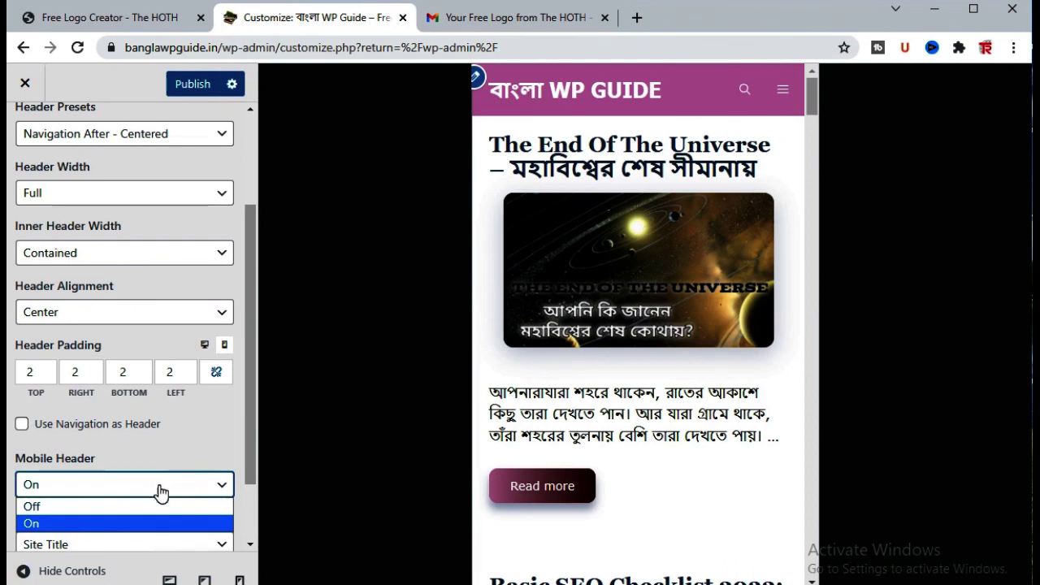
{"action": "left_click", "coordinate": [99, 507]}
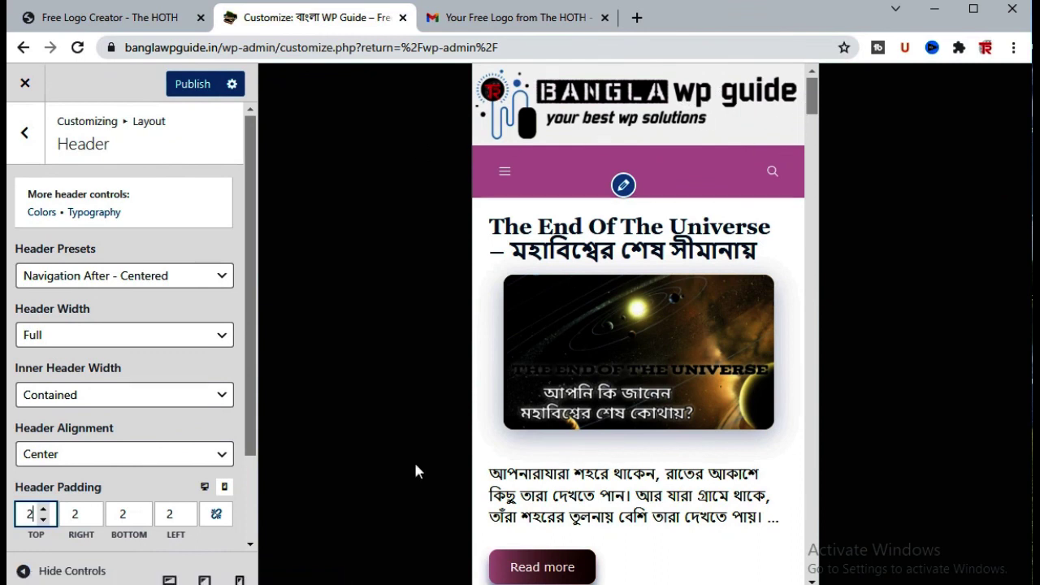
Step: Set the mobile header's right and left padding to 10 each and publish the header changes
{"action": "left_click", "coordinate": [89, 510]}
{"action": "left_click", "coordinate": [90, 511]}
{"action": "left_click", "coordinate": [90, 510]}
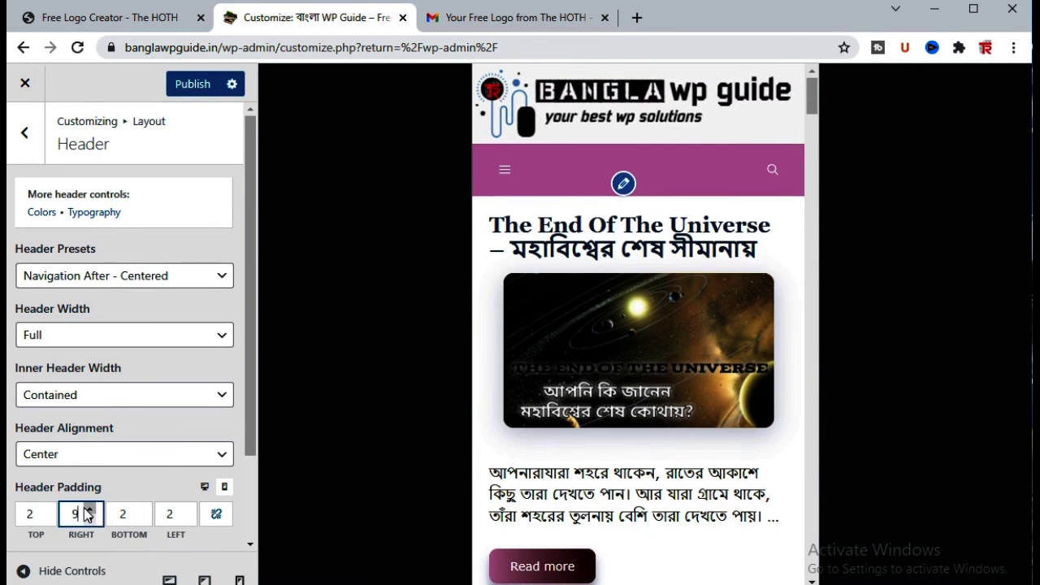
{"action": "left_click", "coordinate": [89, 511]}
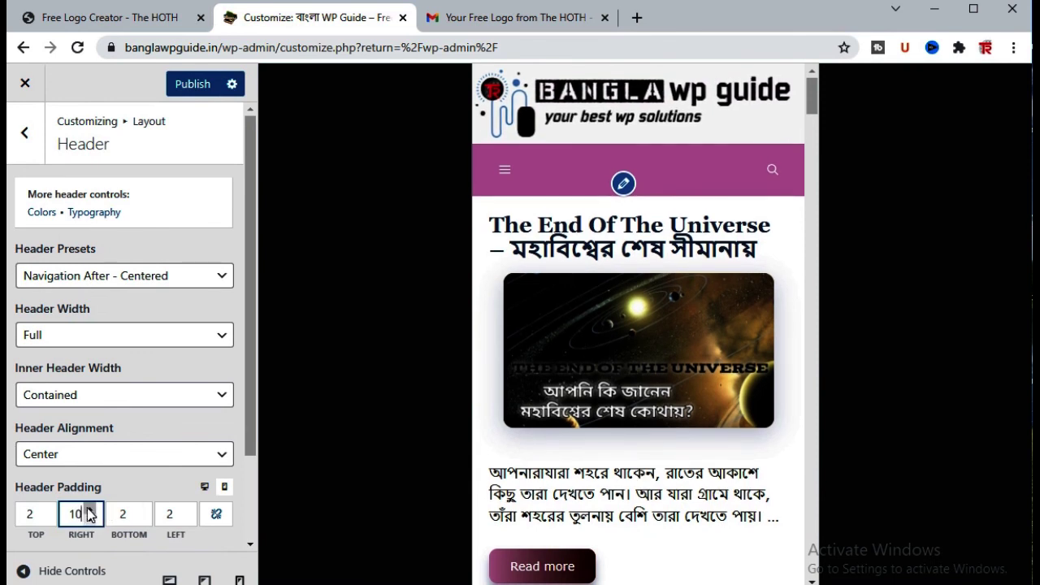
{"action": "left_click", "coordinate": [184, 510]}
{"action": "left_click", "coordinate": [184, 510]}
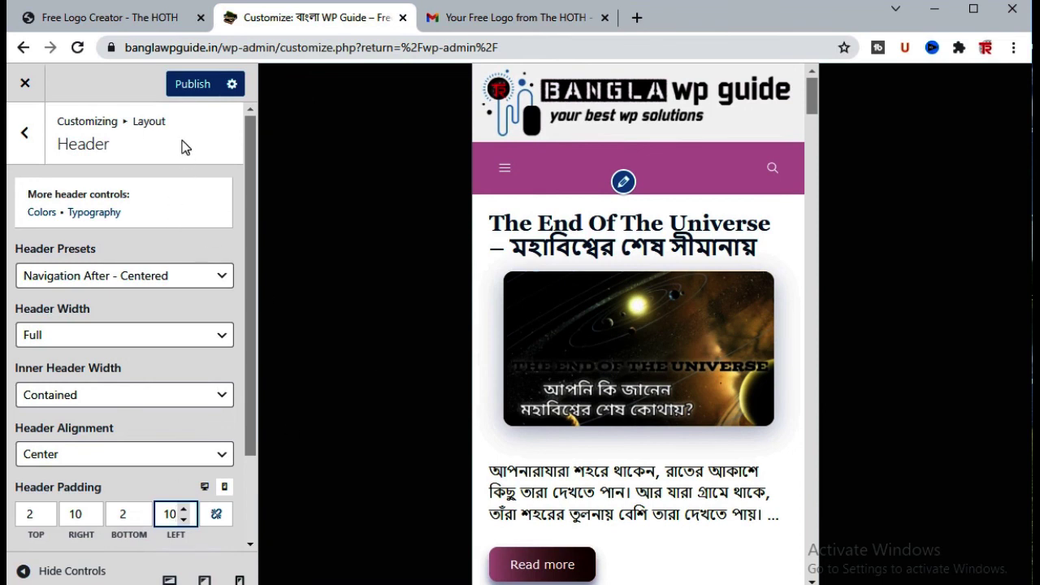
{"action": "left_click", "coordinate": [192, 90]}
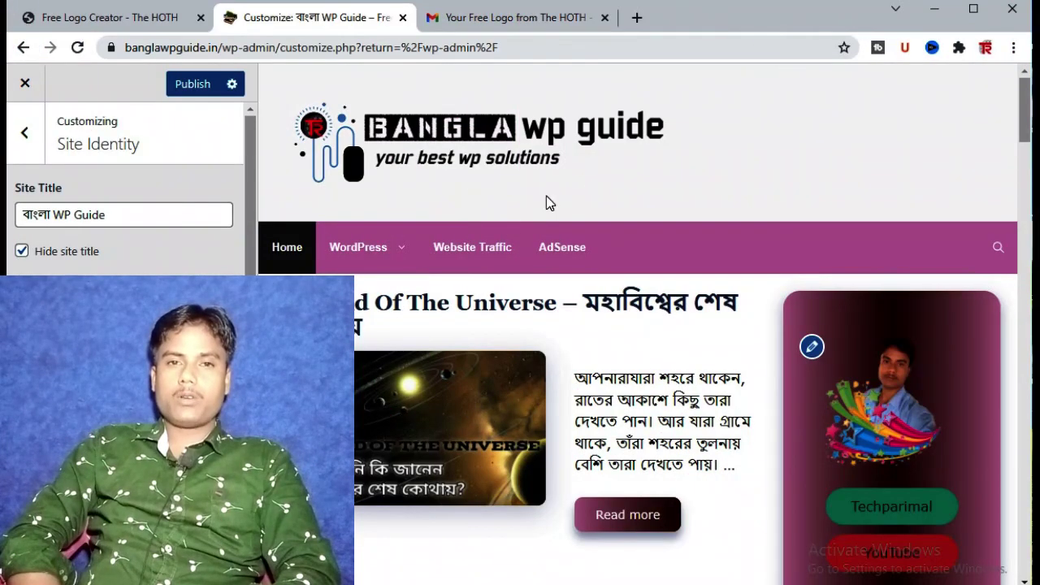
Step: Publish the Site Identity changes and open the header preset choices in the Header layout settings
{"action": "left_click", "coordinate": [193, 83]}
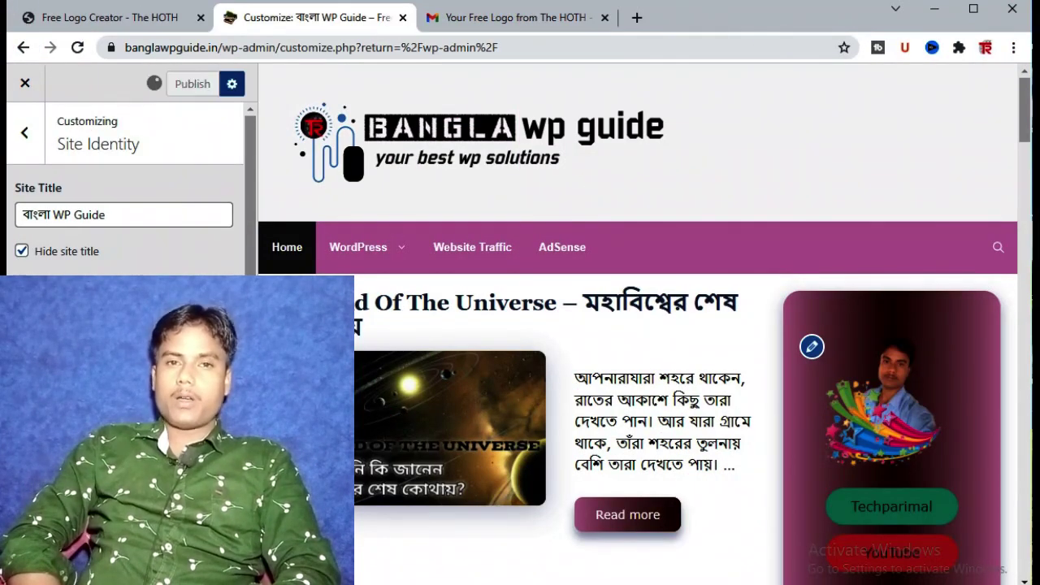
{"action": "left_click", "coordinate": [24, 133]}
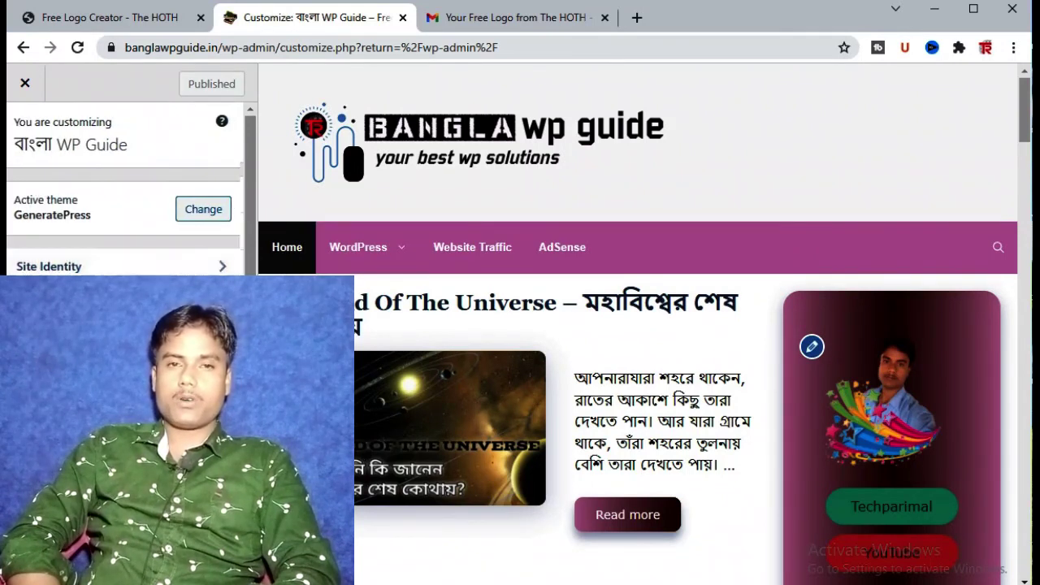
{"action": "left_click", "coordinate": [122, 303]}
{"action": "left_click", "coordinate": [167, 237]}
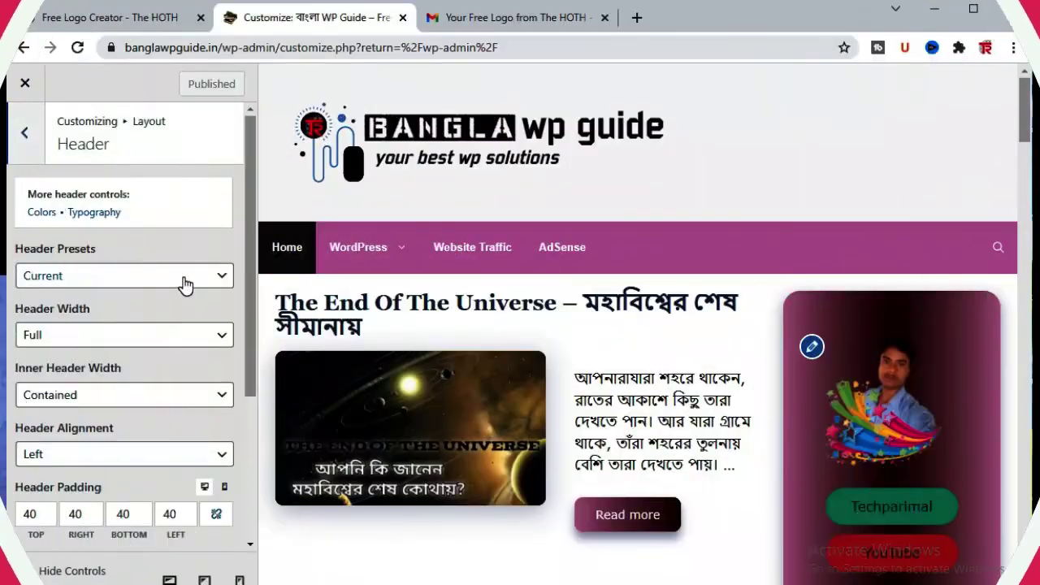
{"action": "left_click", "coordinate": [186, 283]}
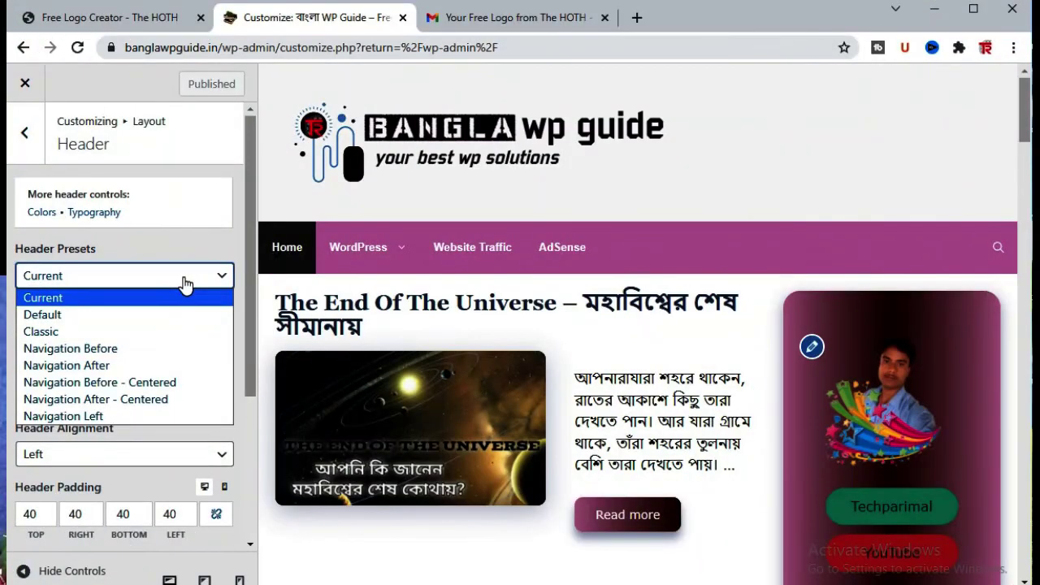